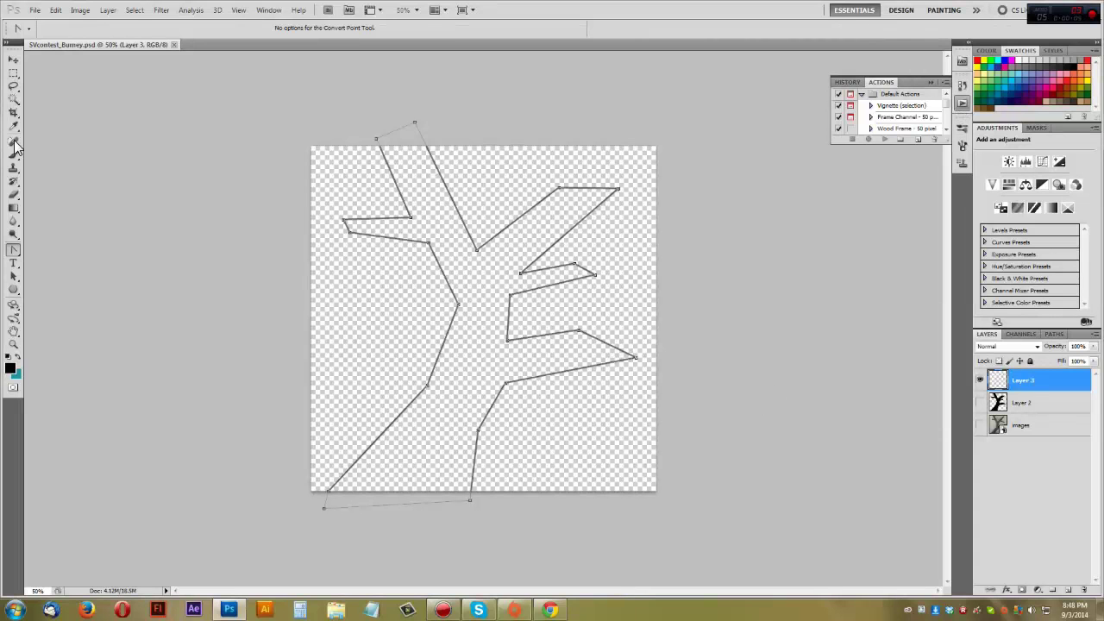
# With the tree-outline document SVcontest_Bunney.psd open, switch to the Rectangular Marquee tool
pyautogui.press('m')
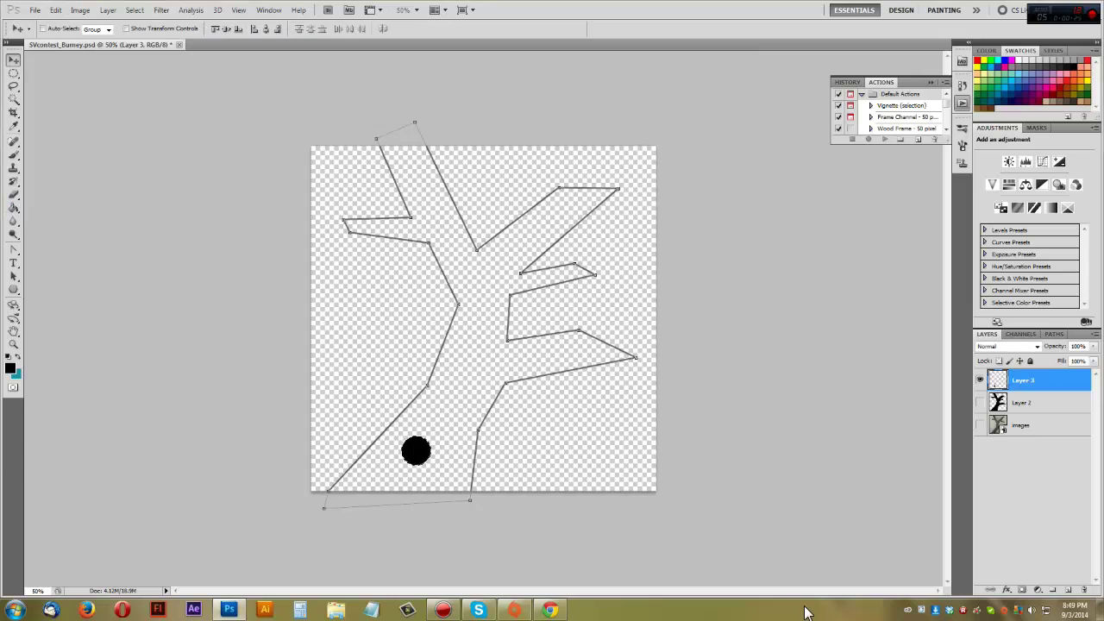
# Copy the black dot onto its own layer and shift the copy down and left
pyautogui.hotkey('ctrl', 'shift', 'alt', 'n')
pyautogui.press('l')
pyautogui.moveTo(387, 460); pyautogui.dragTo(358, 478)
pyautogui.click(1023, 380)
pyautogui.press('v')
pyautogui.hotkey('ctrl', 'd')
pyautogui.press('m')
# Group the two dot layers into a group named 'circuit' and nudge both dots into place
pyautogui.hotkey('ctrl', 'shift', 'alt', 'n')
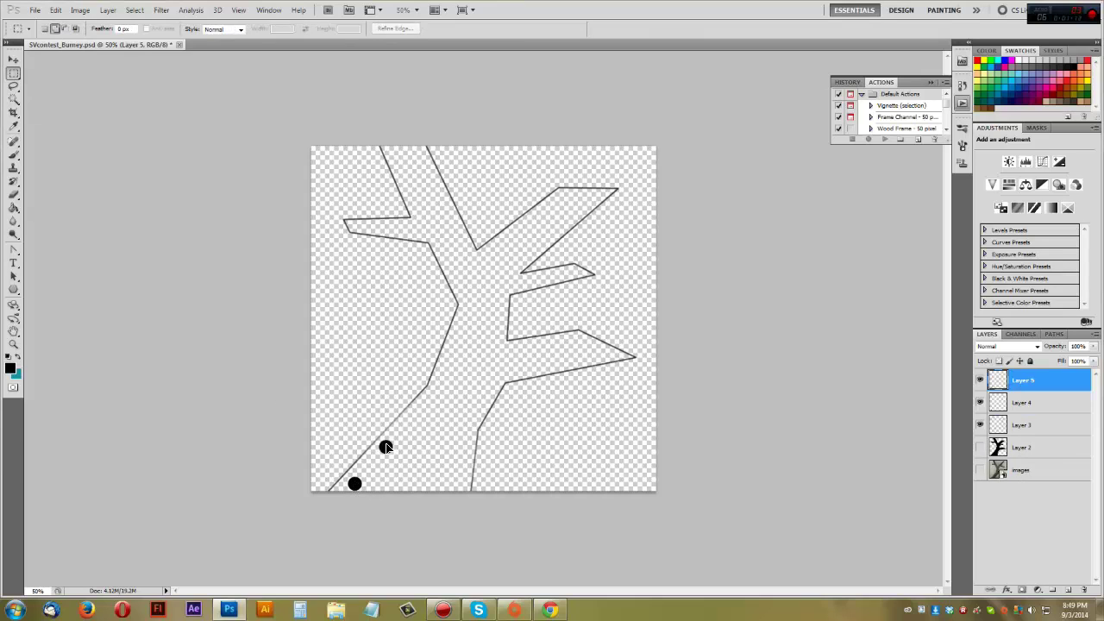
pyautogui.moveTo(420, 433); pyautogui.dragTo(438, 432)
pyautogui.keyDown('shift'); pyautogui.click(1023, 402); pyautogui.keyUp('shift')
pyautogui.hotkey('ctrl', 'g')
pyautogui.write('circl')
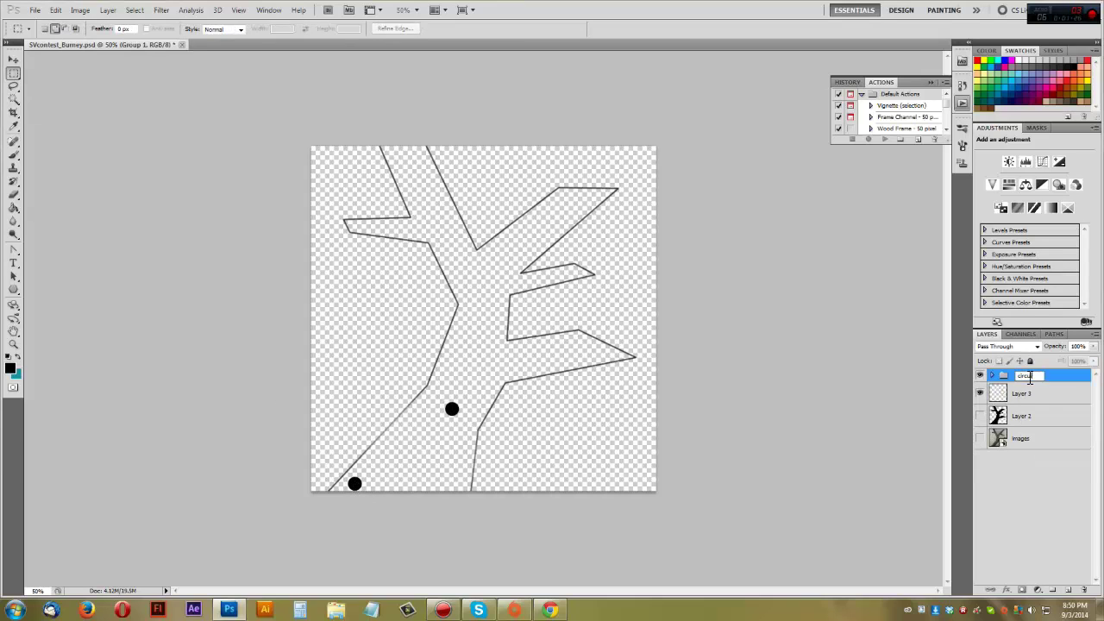
pyautogui.doubleClick(1003, 375)
pyautogui.write('circuit')
pyautogui.click(633, 207)
pyautogui.moveTo(367, 484); pyautogui.dragTo(413, 487)
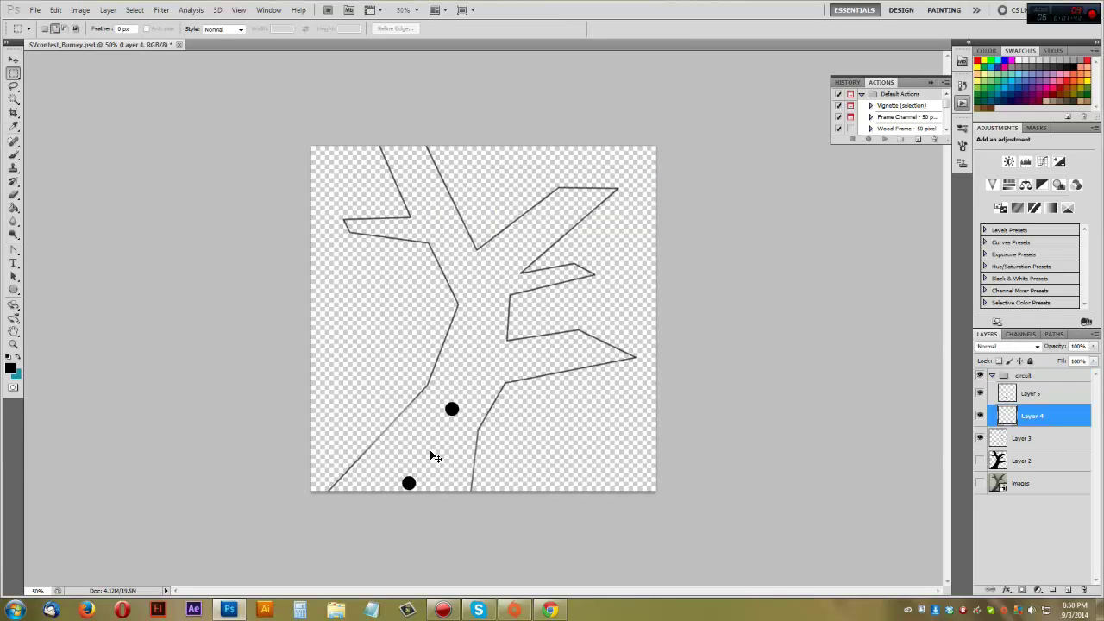
# Zoom in on the lower trunk and set up a large, hard-edged Pencil
pyautogui.click(1006, 394)
pyautogui.hotkey('ctrl', 'alt', '0')
pyautogui.scroll(-2, 464, 370)
pyautogui.press('b')
pyautogui.rightClick(357, 485)
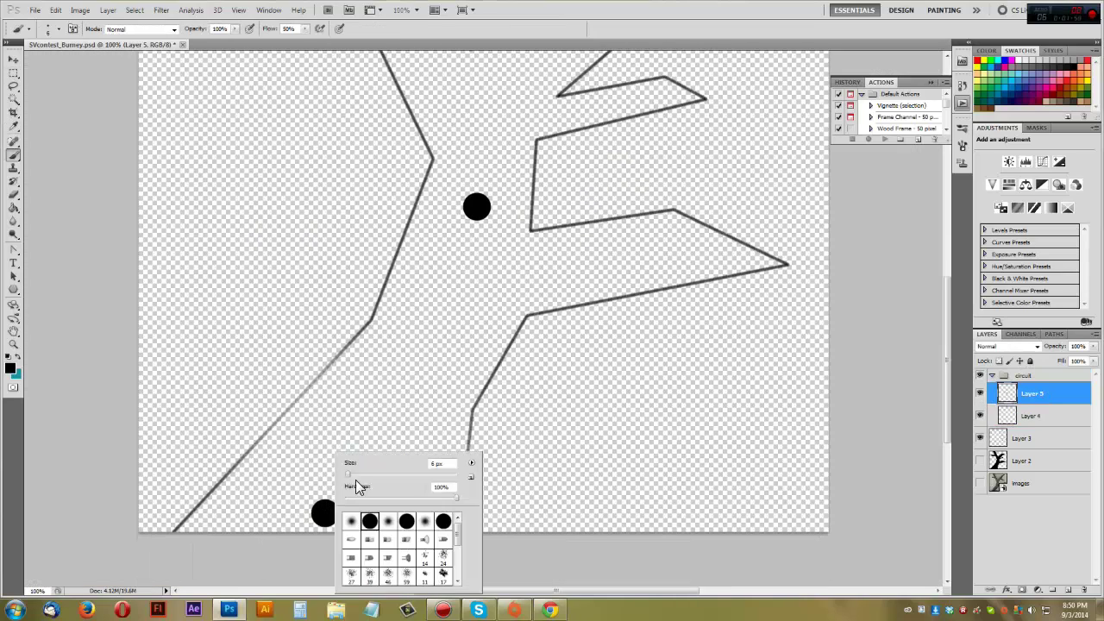
pyautogui.moveTo(324, 513); pyautogui.dragTo(363, 421)
pyautogui.hotkey('ctrl', 'z')
pyautogui.hotkey('shift', 'b')
pyautogui.rightClick(259, 274)
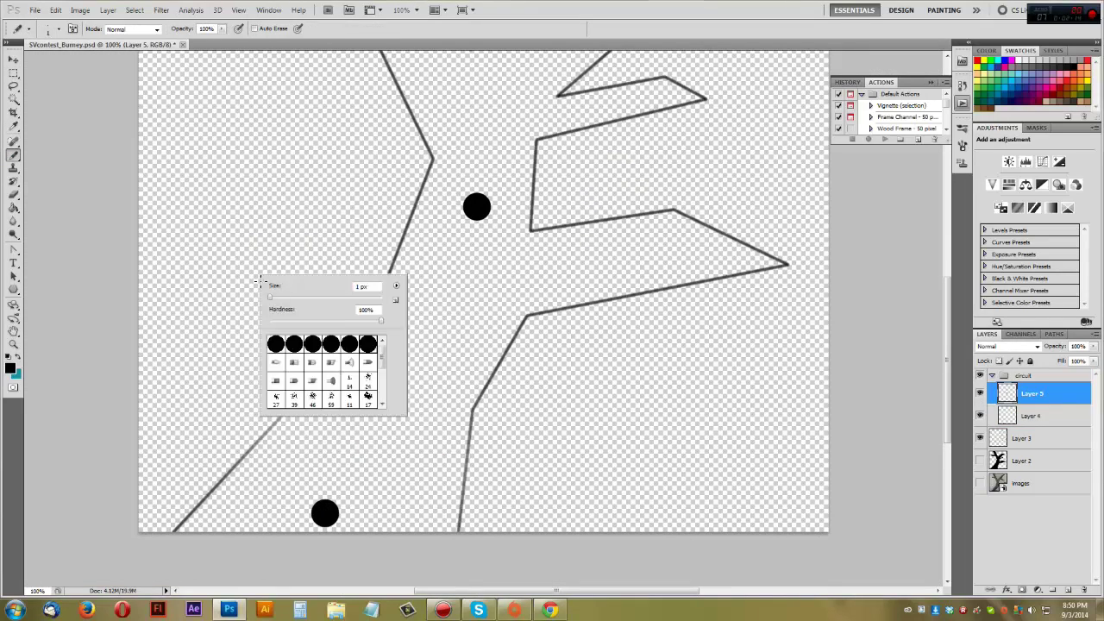
pyautogui.press('Escape')
pyautogui.rightClick(325, 515)
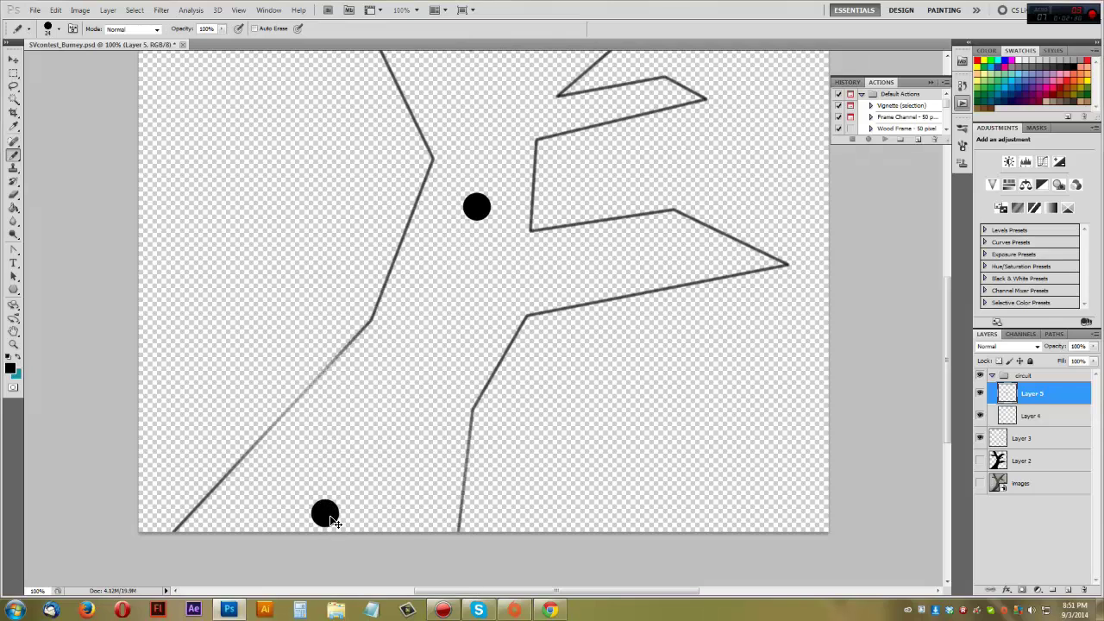
# Draw a straight trace up the trunk, plus hooked and parallel traces down to the bottom dot
pyautogui.keyDown('shift'); pyautogui.click(474, 314); pyautogui.keyUp('shift')
pyautogui.keyDown('shift'); pyautogui.click(509, 225); pyautogui.keyUp('shift')
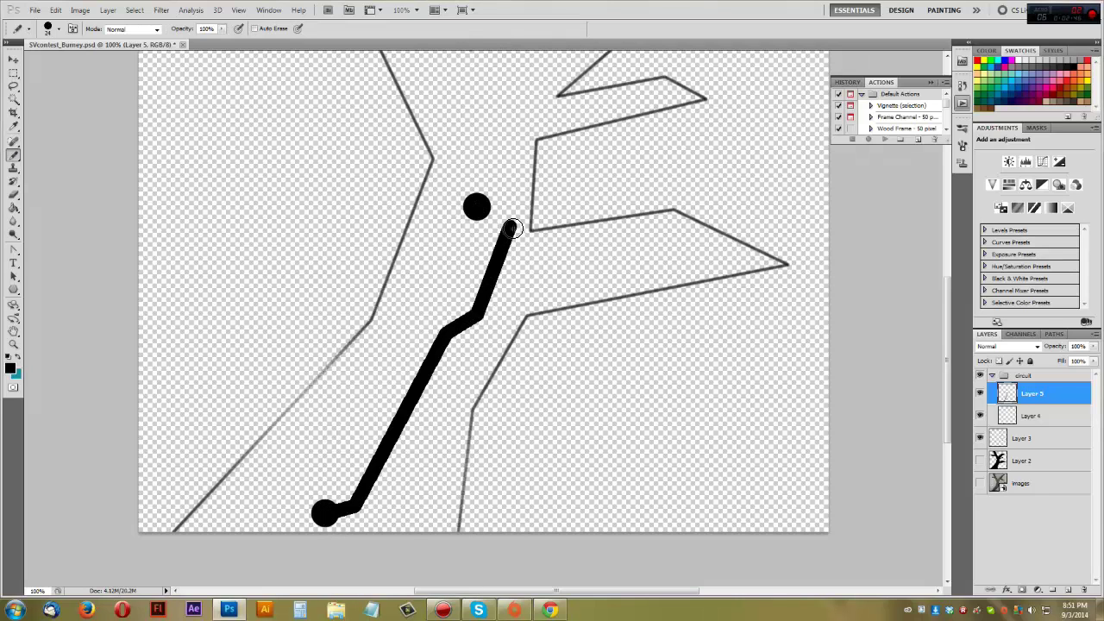
pyautogui.hotkey('ctrl', '-')
pyautogui.hotkey('ctrl', '-')
pyautogui.hotkey('ctrl', '-')
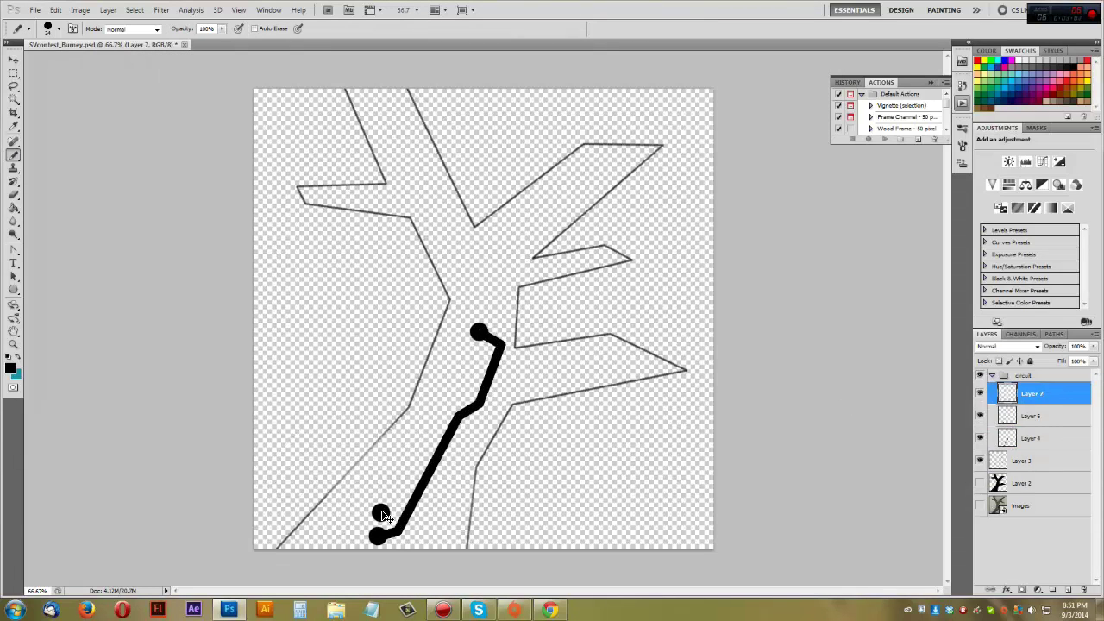
pyautogui.moveTo(419, 421); pyautogui.dragTo(381, 512)
pyautogui.moveTo(428, 435); pyautogui.dragTo(395, 497)
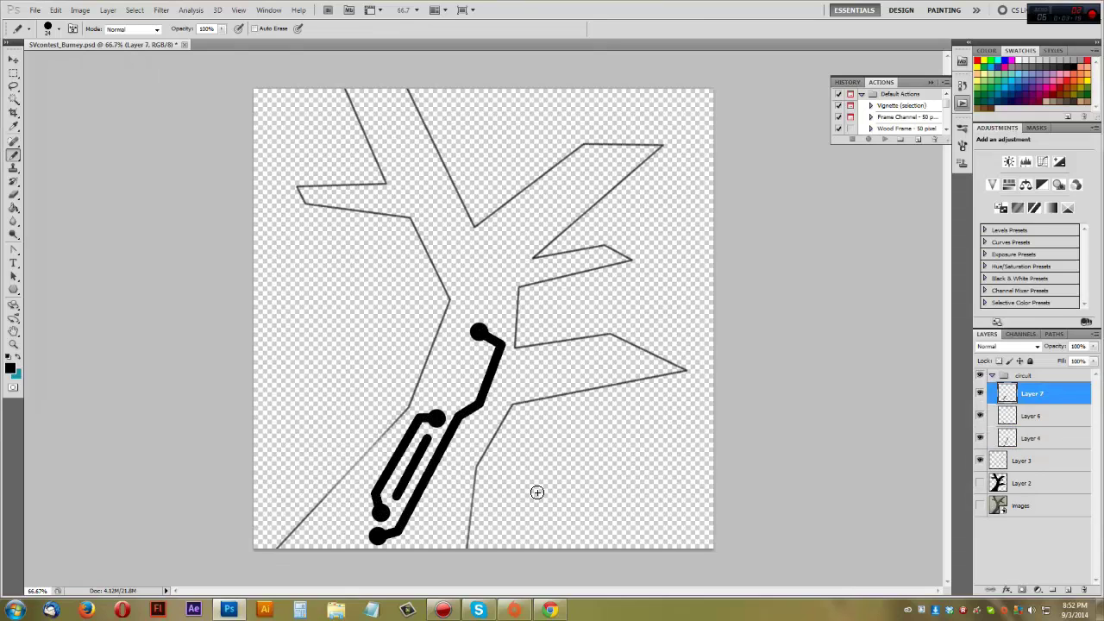
pyautogui.rightClick(1033, 393)
# On new layers, add dots at the trunk base and higher up, joined by a trace
pyautogui.hotkey('ctrl', 'shift', 'alt', 'n')
pyautogui.click(421, 539)
pyautogui.click(473, 427)
pyautogui.moveTo(459, 452); pyautogui.dragTo(421, 537)
pyautogui.hotkey('ctrl', 'shift', 'alt', 'n')
pyautogui.click(447, 396)
pyautogui.hotkey('ctrl', 'shift', 'alt', 'n')
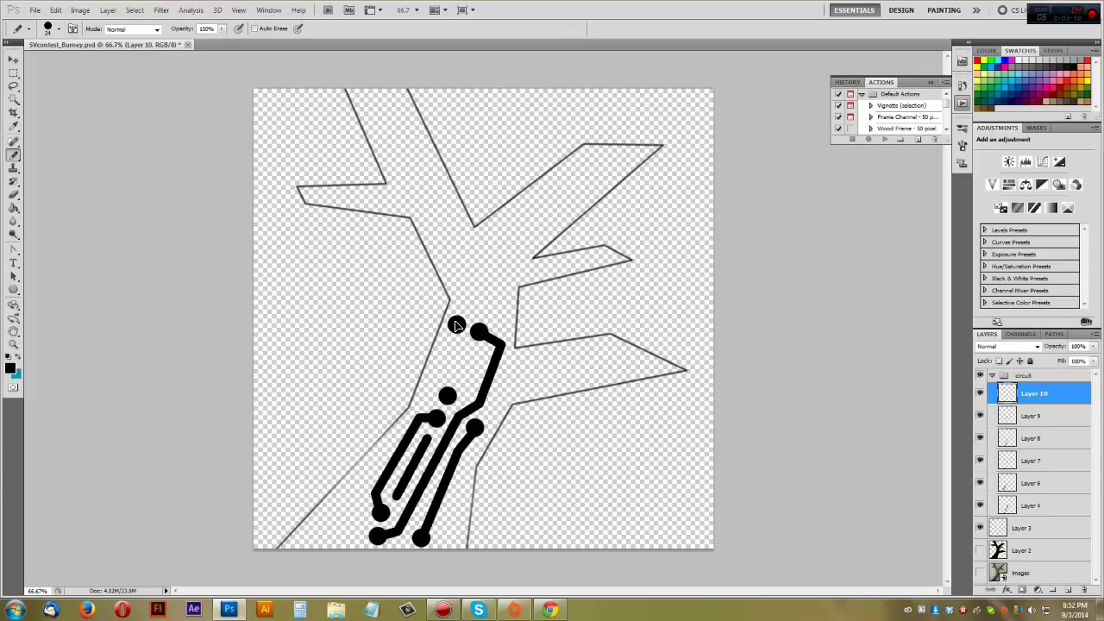
pyautogui.hotkey('ctrl', 'z')
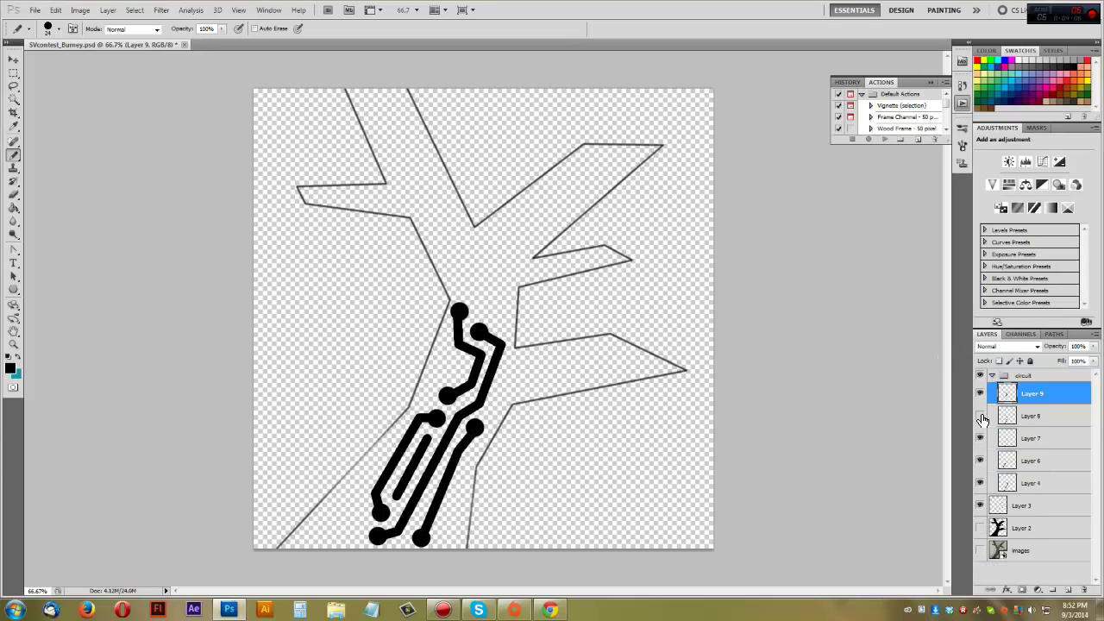
# Restore the removed dot and place more dots on new layers along the lower trunk and higher up
pyautogui.hotkey('ctrl', 'z')
pyautogui.click(303, 539)
pyautogui.hotkey('ctrl', 'shift', 'alt', 'n')
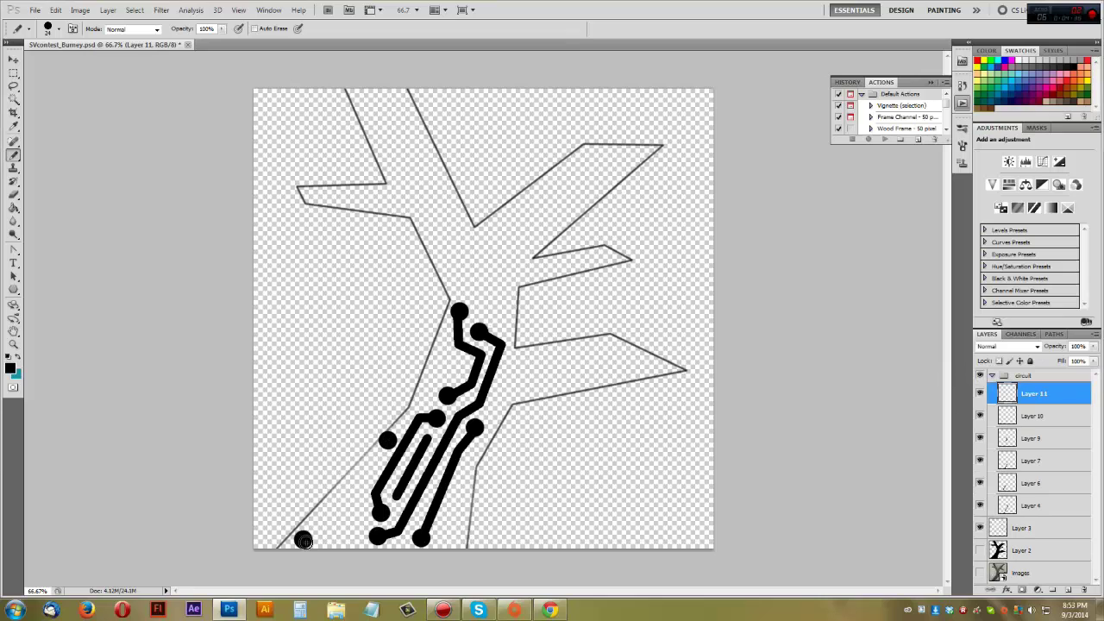
pyautogui.hotkey('ctrl', 'shift', 'alt', 'n')
pyautogui.click(347, 542)
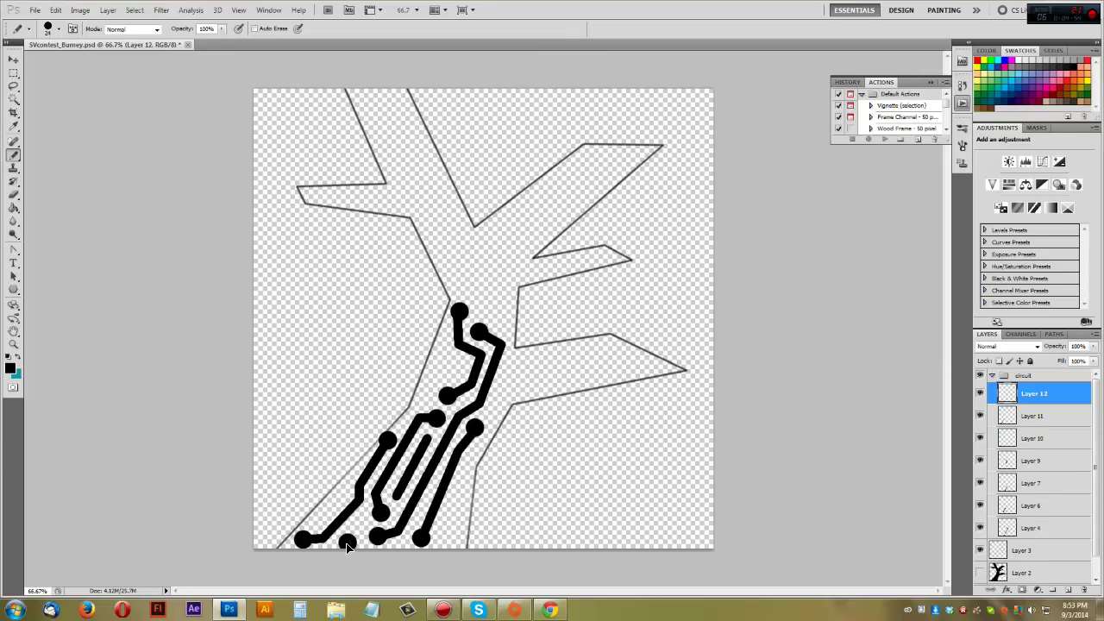
pyautogui.moveTo(496, 439); pyautogui.dragTo(499, 340)
pyautogui.hotkey('ctrl', 'shift', 'alt', 'n')
pyautogui.click(483, 318)
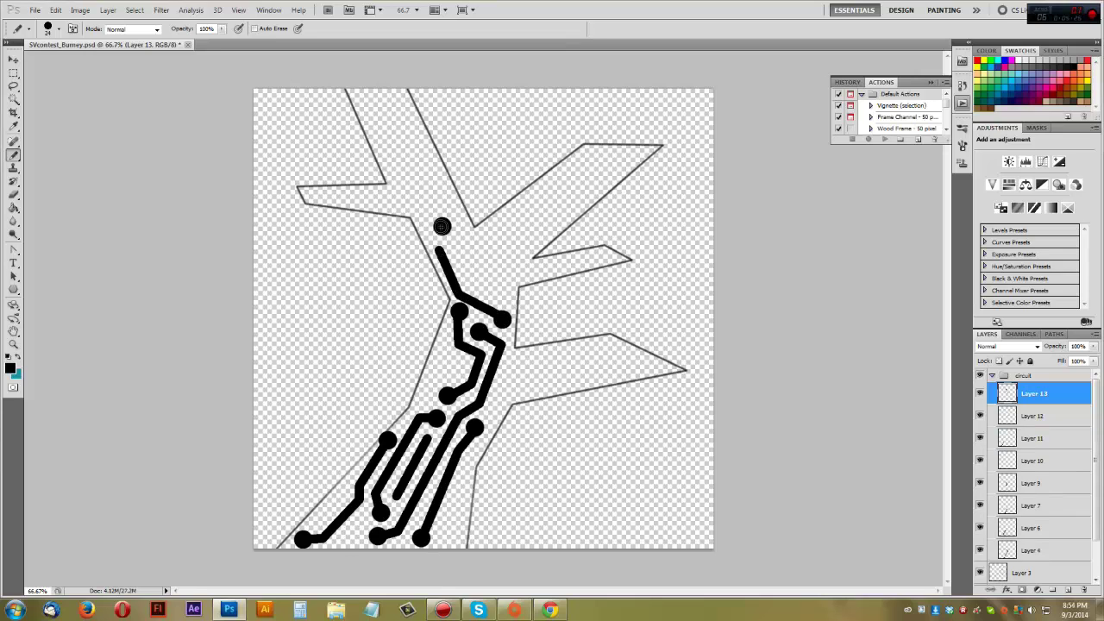
# Delete an unwanted dot layer, add a dot higher up, and merge it into the layer below
pyautogui.moveTo(1032, 438); pyautogui.dragTo(1069, 589)
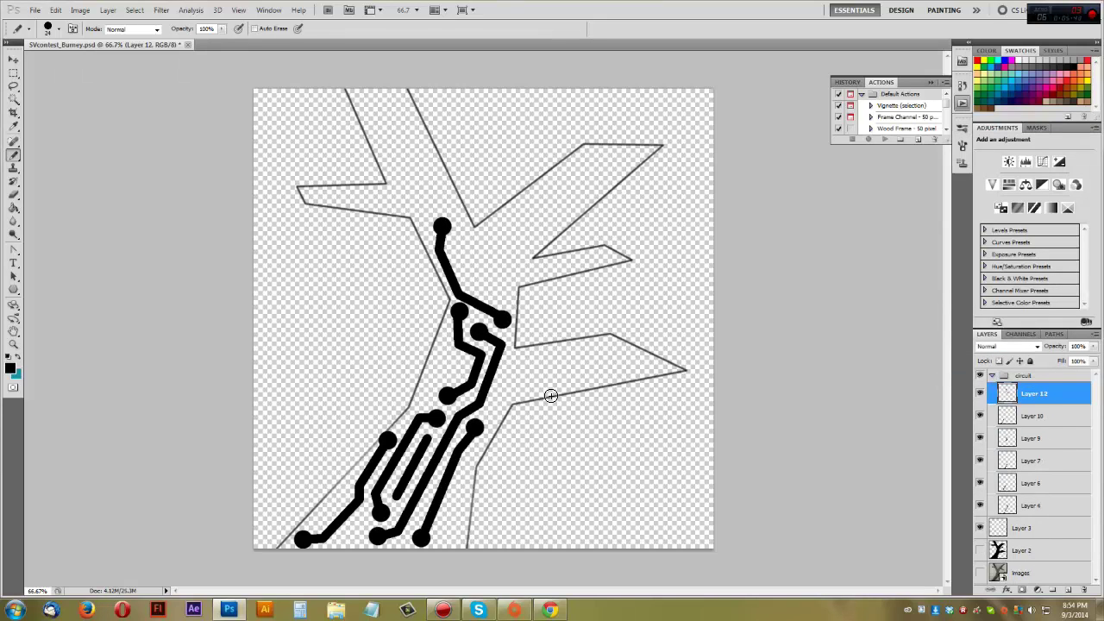
pyautogui.hotkey('ctrl', 'shift', 'alt', 'n')
pyautogui.hotkey('ctrl', 'shift', 'alt', 'n')
pyautogui.click(485, 271)
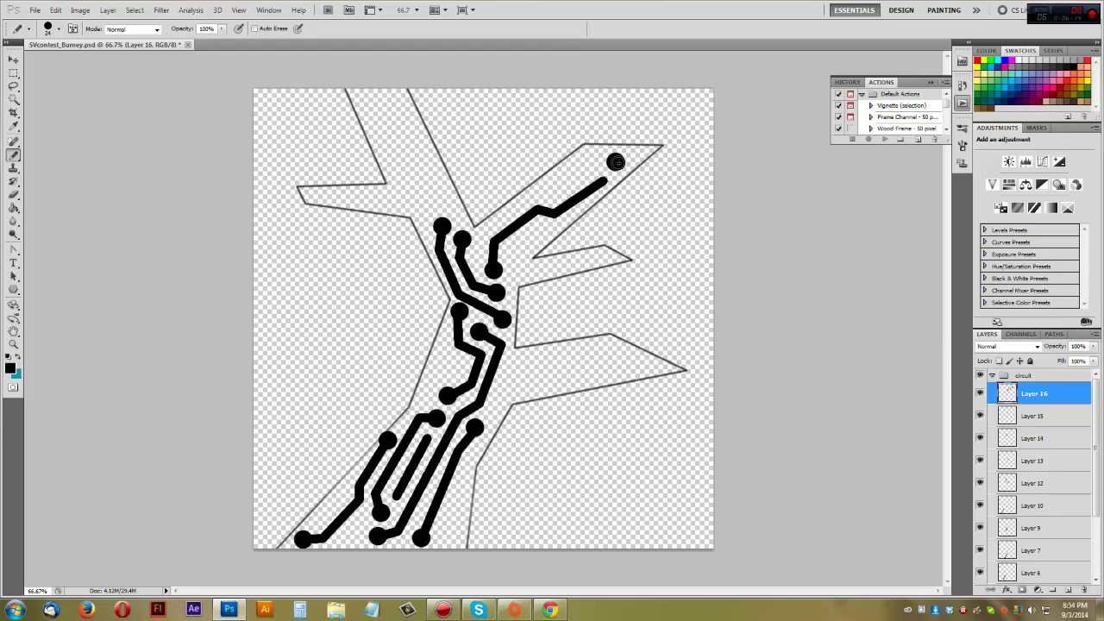
pyautogui.rightClick(1074, 394)
pyautogui.click(996, 361)
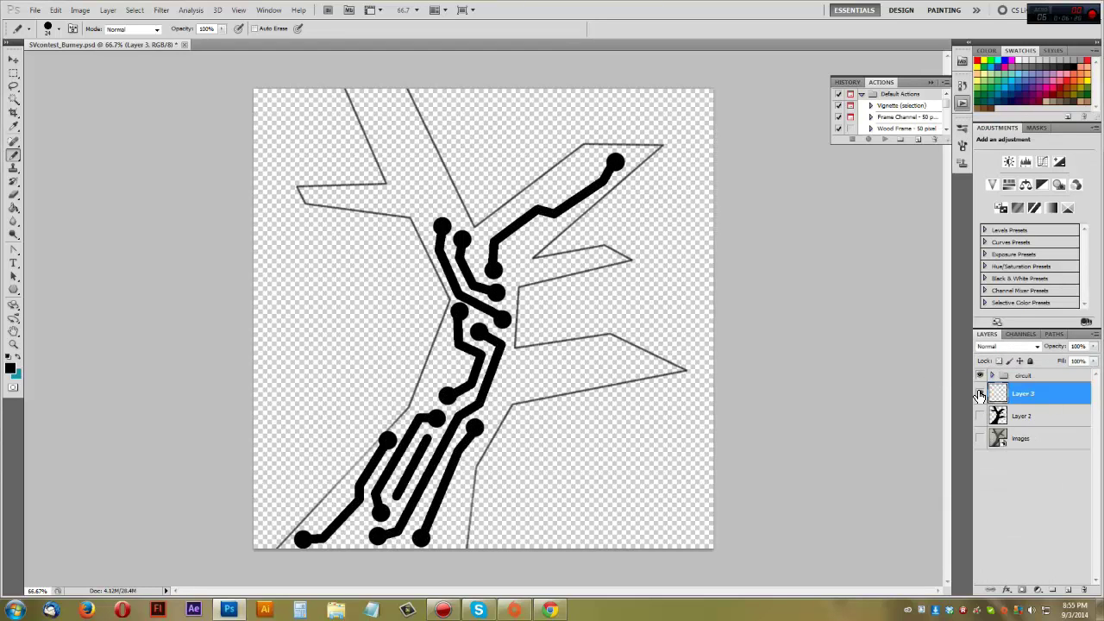
# Try a trace from the upper trunk toward its top, undo it, then add and reposition a new dot
pyautogui.hotkey('ctrl', 'shift', 'alt', 'n')
pyautogui.hotkey('ctrl', 'shift', 'alt', 'n')
pyautogui.click(452, 210)
pyautogui.moveTo(452, 210); pyautogui.dragTo(366, 97)
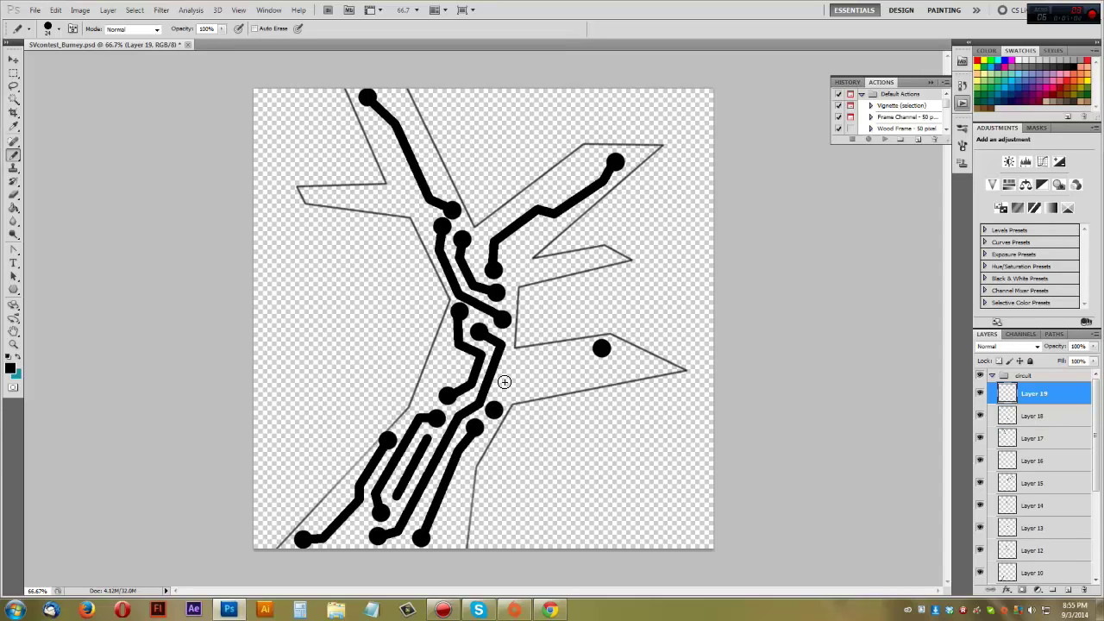
pyautogui.hotkey('ctrl', 'z')
pyautogui.hotkey('ctrl', 'z')
pyautogui.hotkey('ctrl', 'z')
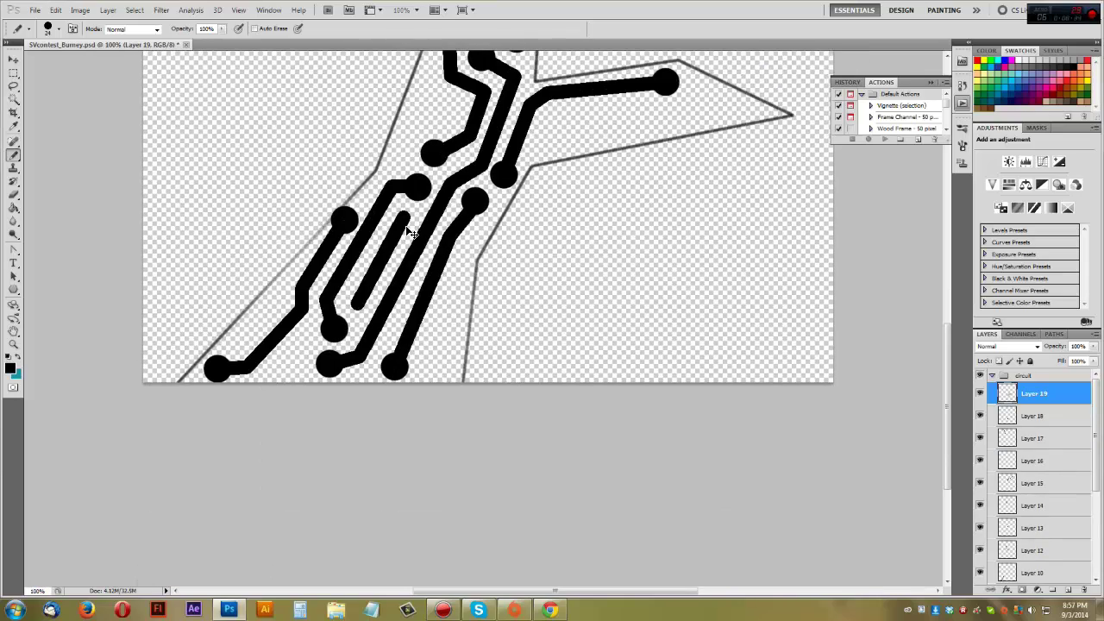
pyautogui.hotkey('ctrl', 'shift', 'alt', 'n')
pyautogui.click(432, 369)
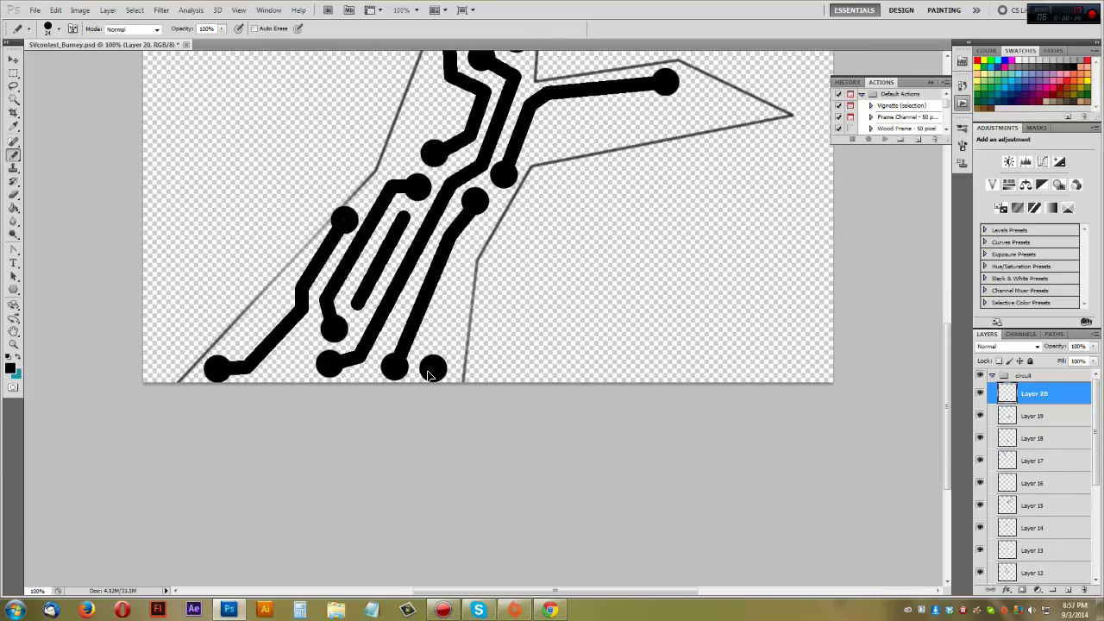
pyautogui.moveTo(475, 269)
pyautogui.mouseDown()
pyautogui.moveTo(488, 244)
pyautogui.moveTo(441, 367)
pyautogui.mouseUp()
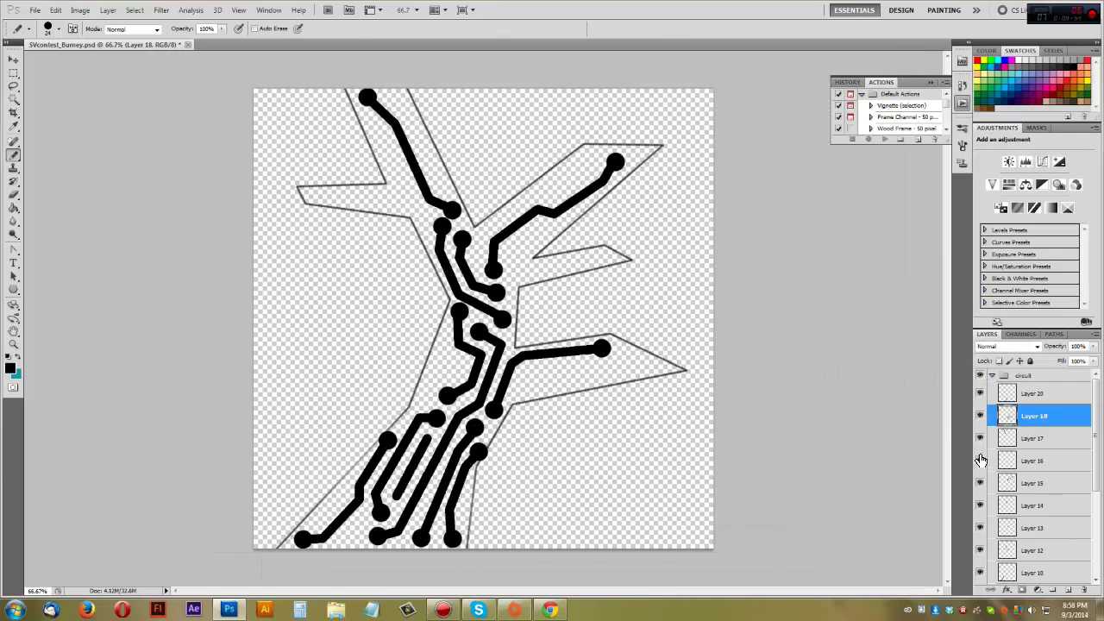
# Merge the current trace layer down into the layer below
pyautogui.rightClick(1027, 437)
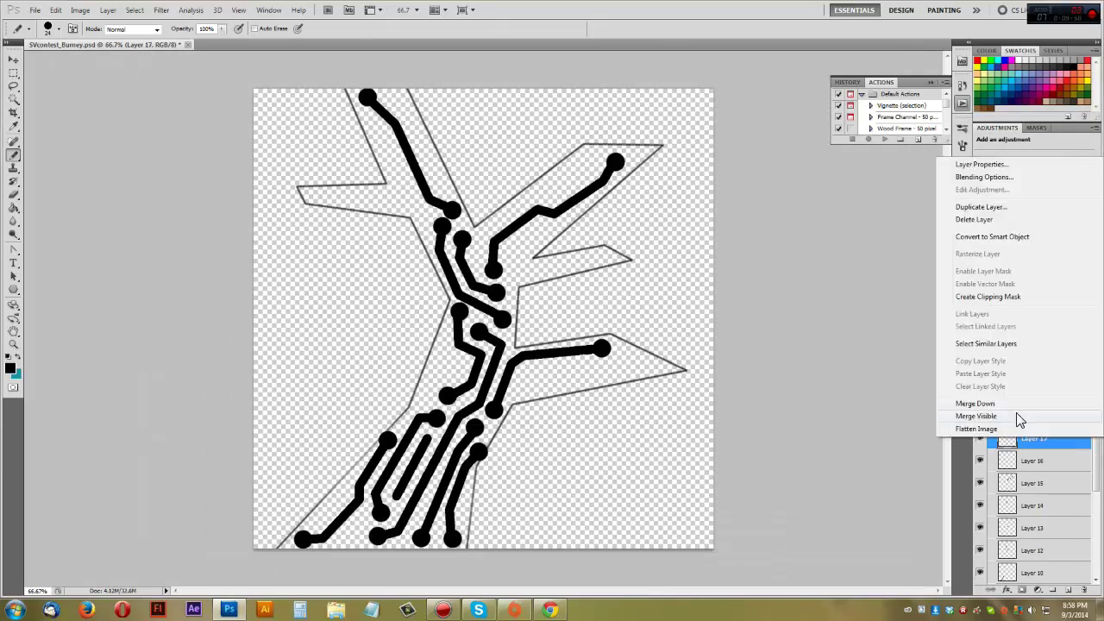
pyautogui.click(1020, 417)
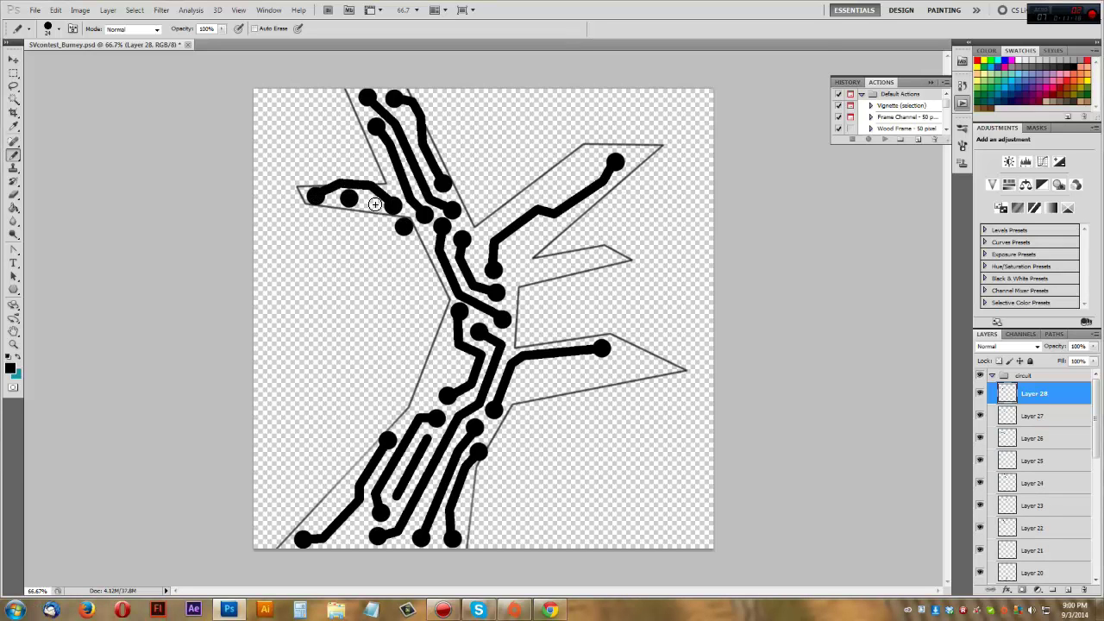
# Link two upper dots with a trace and merge the trace layers together
pyautogui.moveTo(349, 199); pyautogui.dragTo(402, 226)
pyautogui.hotkey('ctrl', '+')
pyautogui.hotkey('ctrl', 'e')
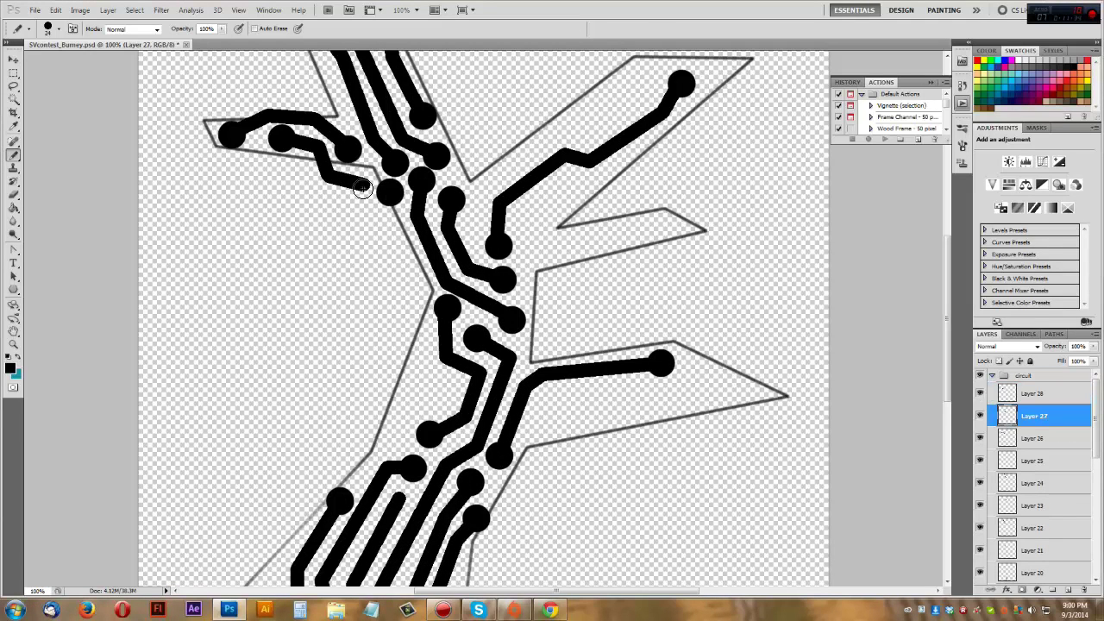
pyautogui.hotkey('ctrl', '-')
pyautogui.hotkey('ctrl', '+')
pyautogui.rightClick(1069, 418)
pyautogui.click(975, 381)
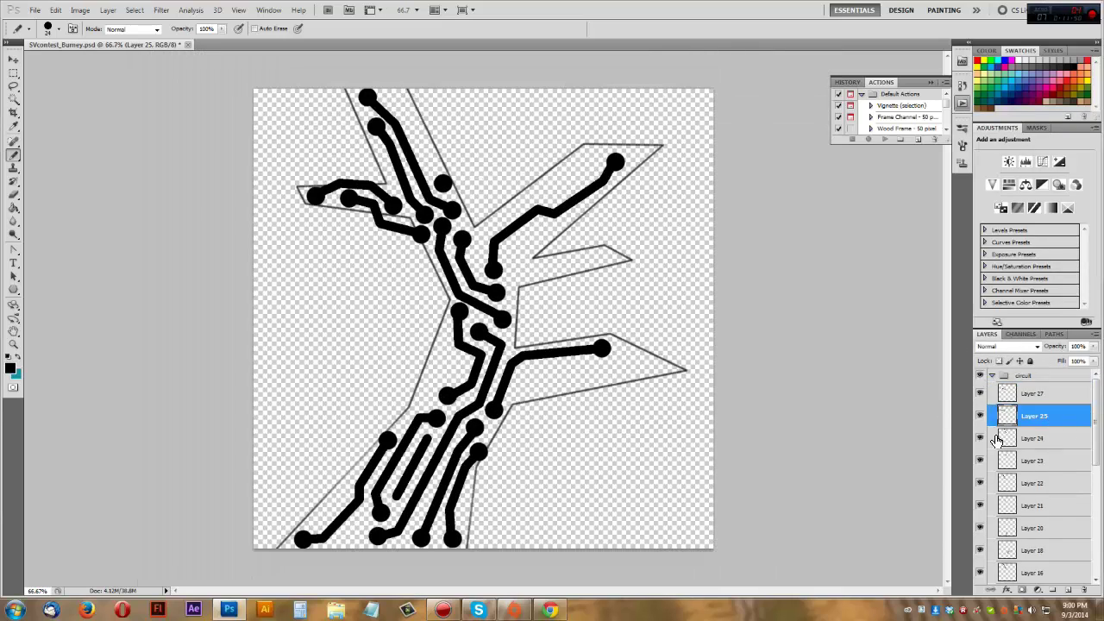
pyautogui.rightClick(1033, 461)
pyautogui.click(975, 380)
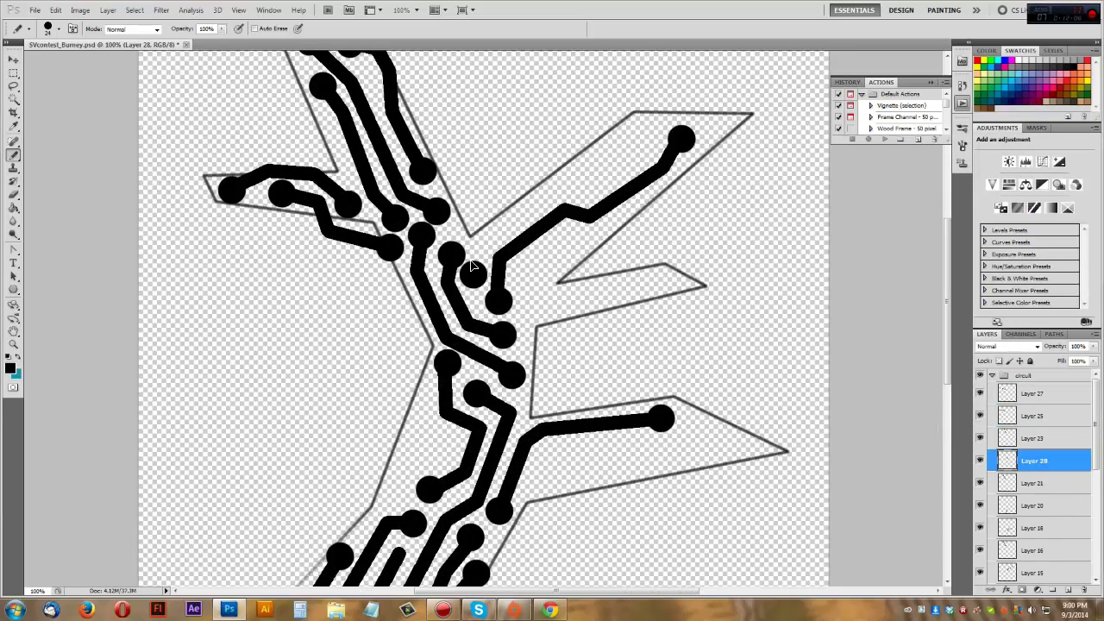
# Extend traces toward the upper-right branch tip and add bent traces joining new round pads
pyautogui.click(474, 271)
pyautogui.moveTo(474, 270); pyautogui.dragTo(638, 154)
pyautogui.keyDown('shift'); pyautogui.click(576, 187); pyautogui.keyUp('shift')
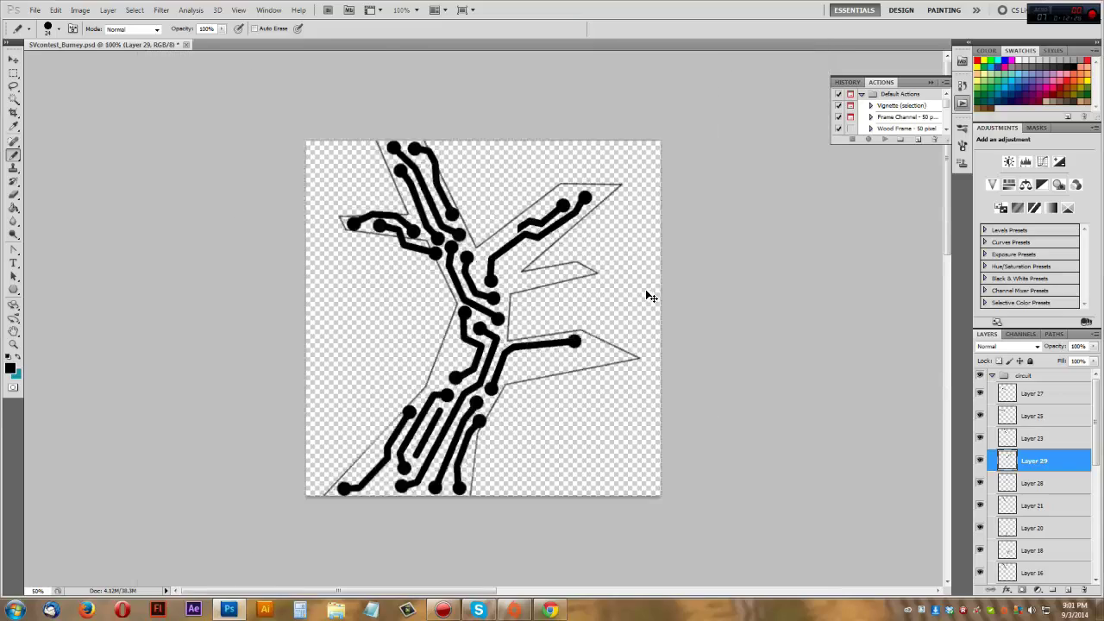
pyautogui.moveTo(601, 191); pyautogui.dragTo(646, 292)
pyautogui.click(422, 334)
pyautogui.click(390, 438)
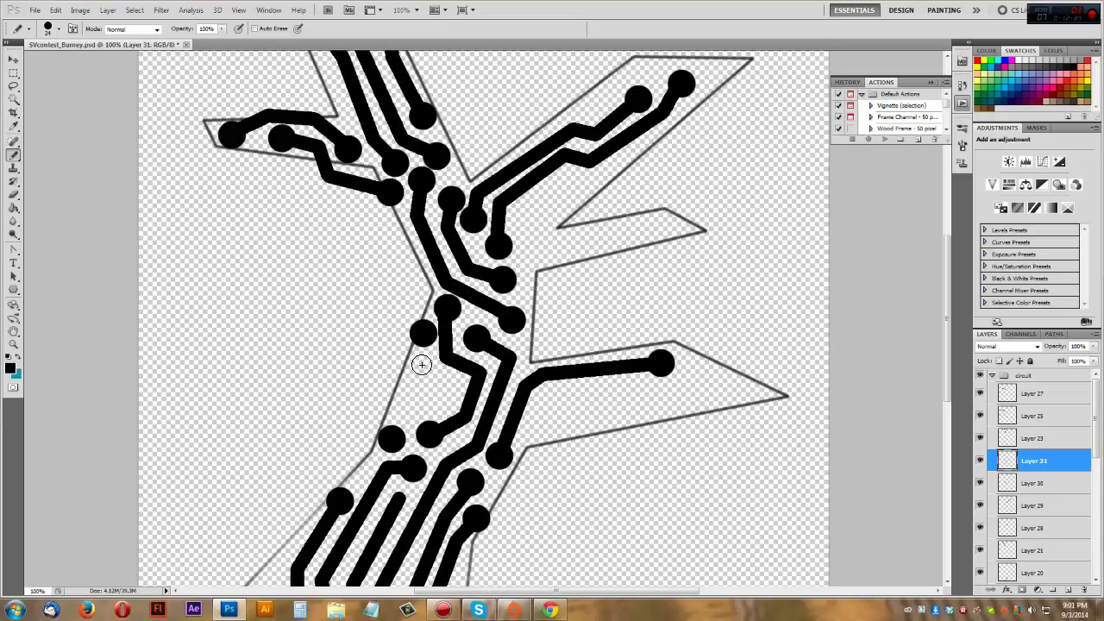
pyautogui.moveTo(421, 364); pyautogui.dragTo(397, 417)
pyautogui.click(403, 388)
pyautogui.click(418, 304)
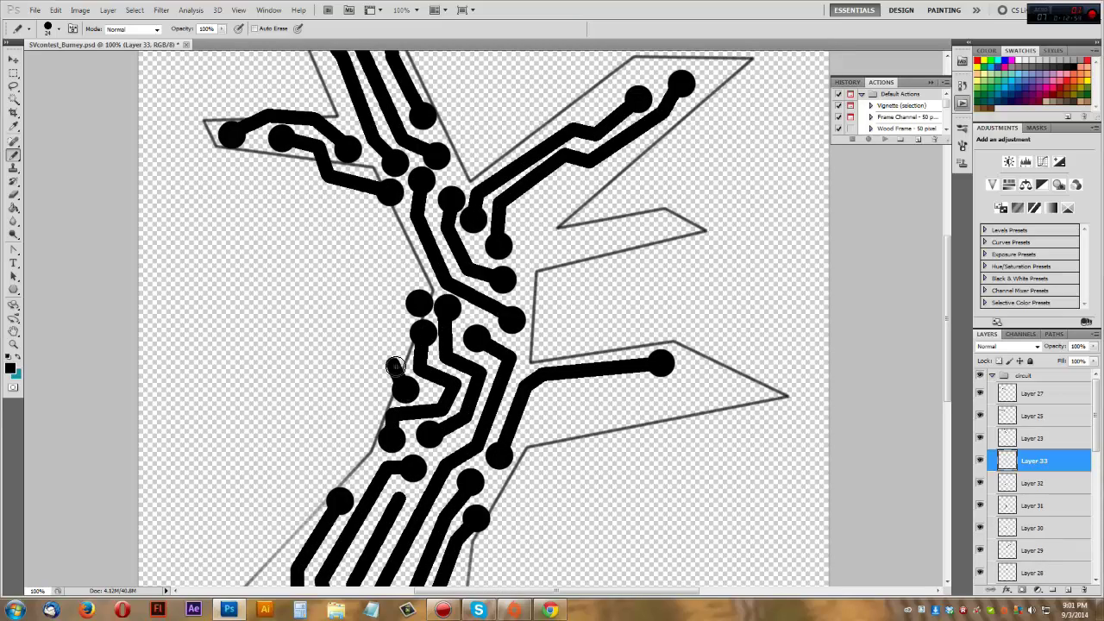
pyautogui.moveTo(418, 304); pyautogui.dragTo(403, 388)
# Undo an unwanted layer-menu change and scroll down to the middle of the tree
pyautogui.rightClick(982, 463)
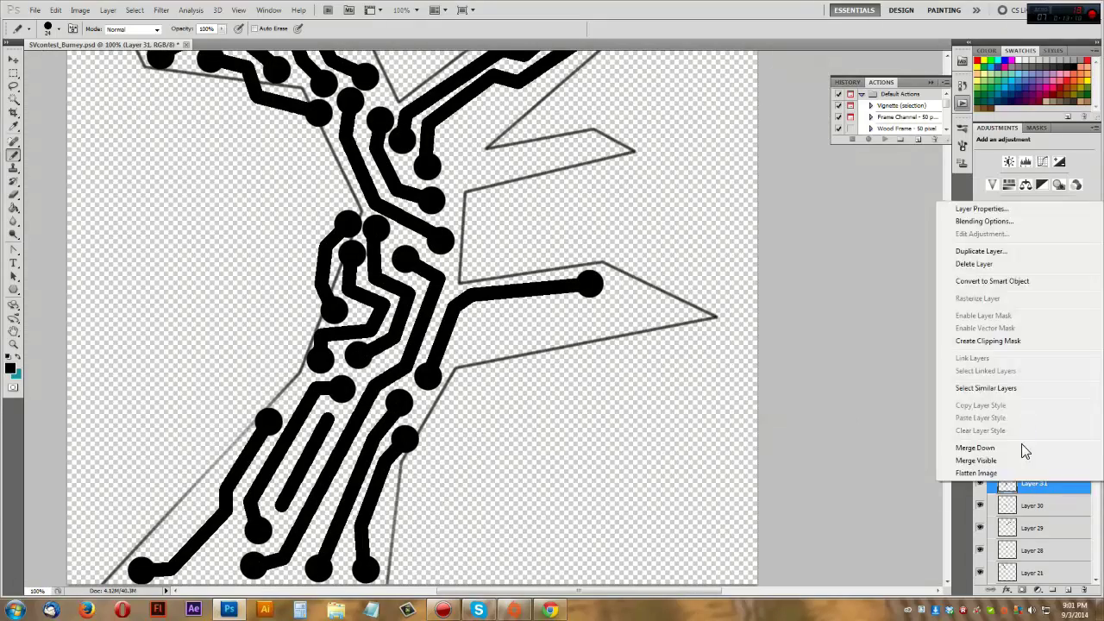
pyautogui.click(1035, 505)
pyautogui.hotkey('ctrl', 'z')
pyautogui.scroll(-3, 690, 443)
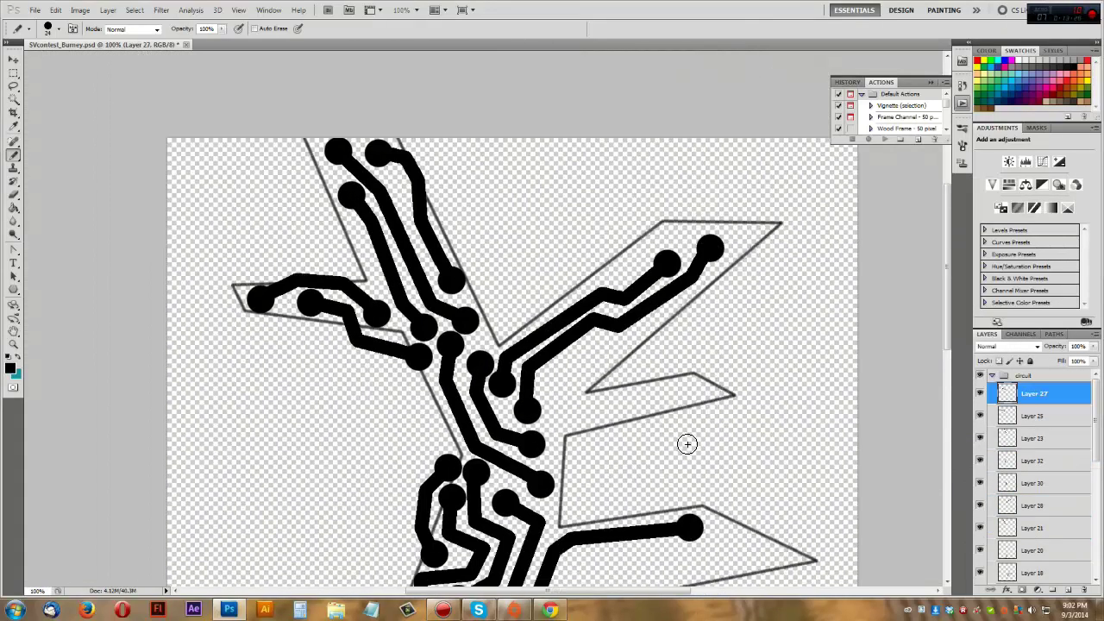
pyautogui.scroll(-1, 597, 314)
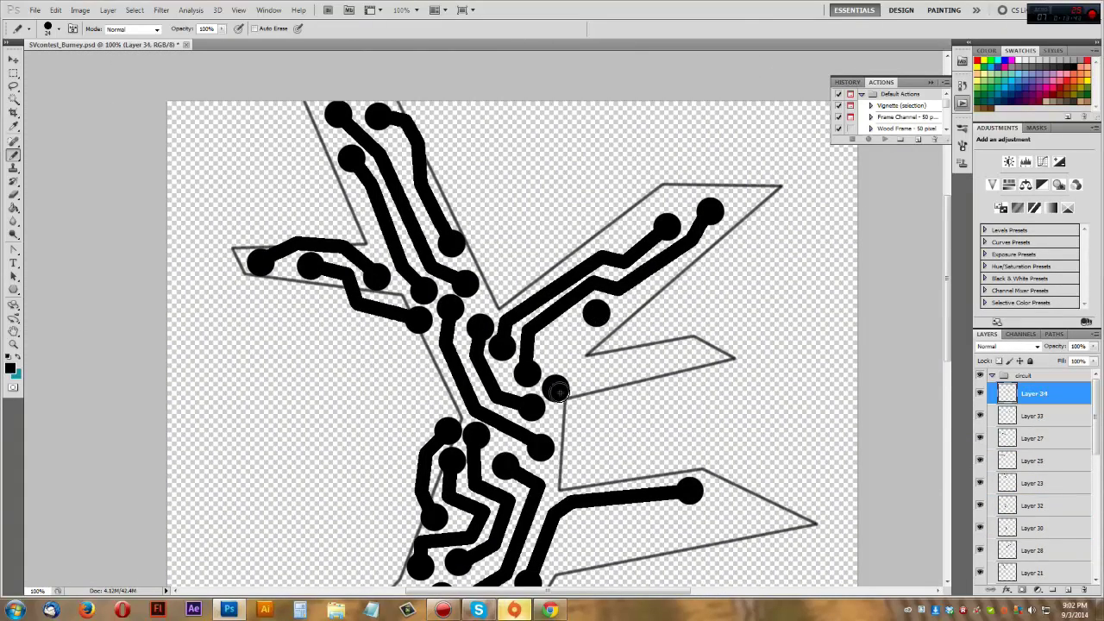
# Add a short trunk trace and a pad-ended side trace along the right branch, plus pads near the lower branch
pyautogui.moveTo(556, 380); pyautogui.dragTo(559, 331)
pyautogui.click(576, 367)
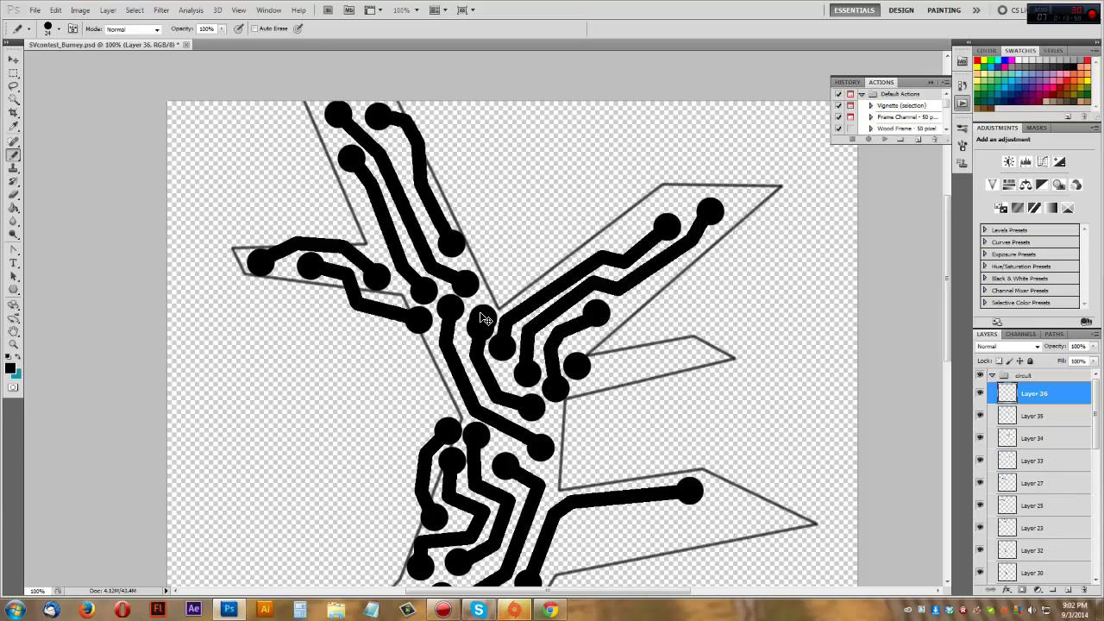
pyautogui.click(699, 354)
pyautogui.moveTo(576, 366); pyautogui.dragTo(697, 353)
pyautogui.click(610, 356)
pyautogui.click(708, 324)
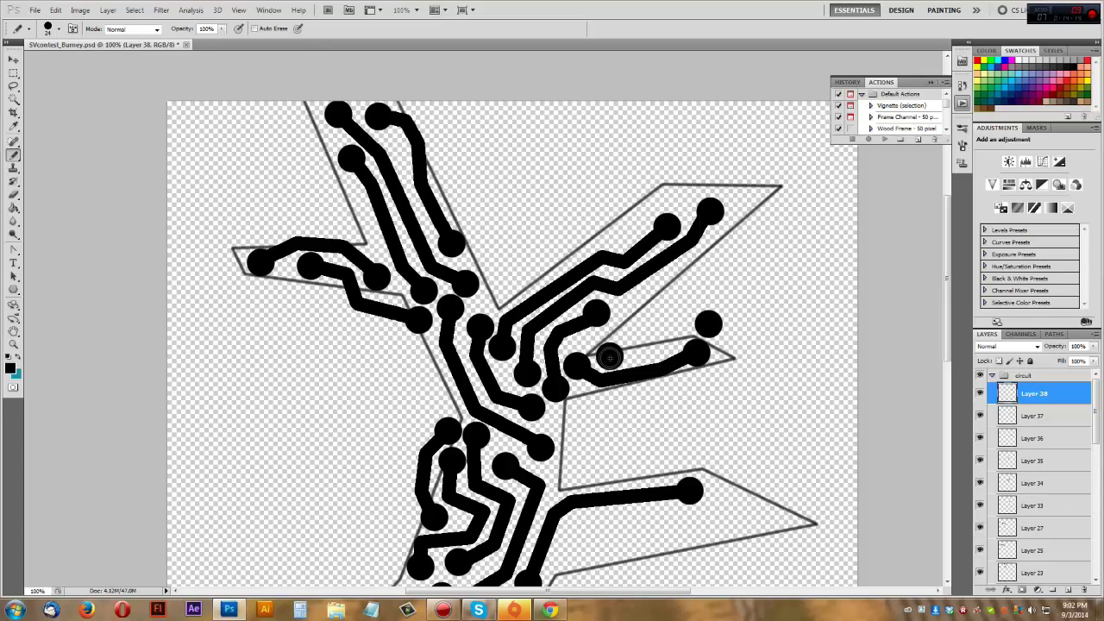
pyautogui.click(561, 419)
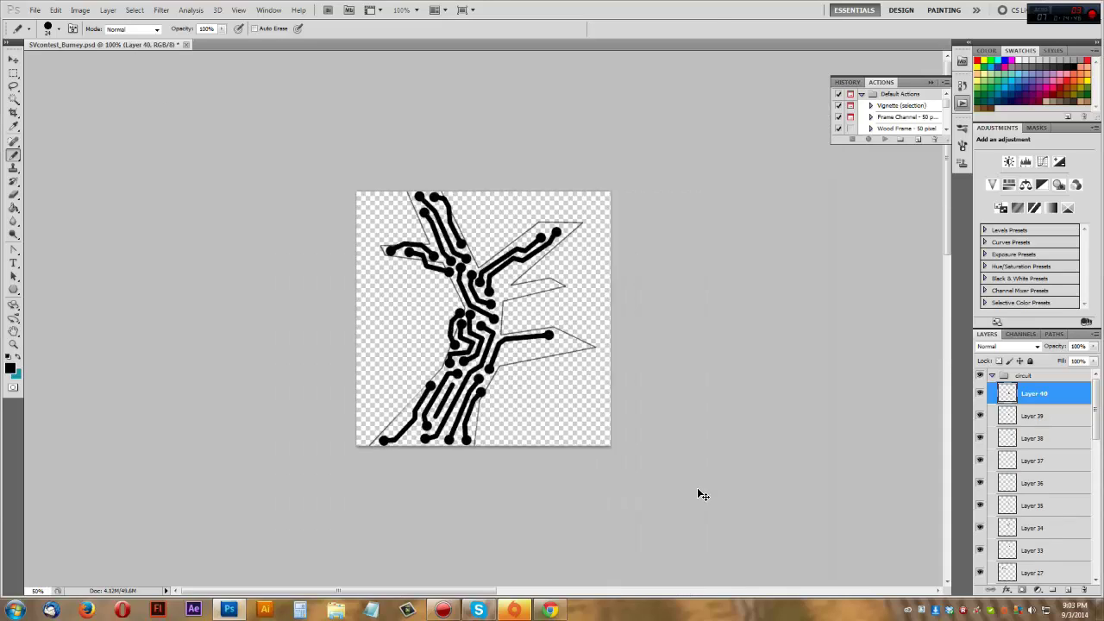
# On new layers, draw a pad-ended trace along the lower-right branch and an angled trace below it
pyautogui.hotkey('ctrl', '-')
pyautogui.hotkey('ctrl', '-')
pyautogui.hotkey('ctrl', '-')
pyautogui.hotkey('ctrl', '+')
pyautogui.hotkey('ctrl', '+')
pyautogui.hotkey('ctrl', '+')
pyautogui.scroll(-2, 649, 404)
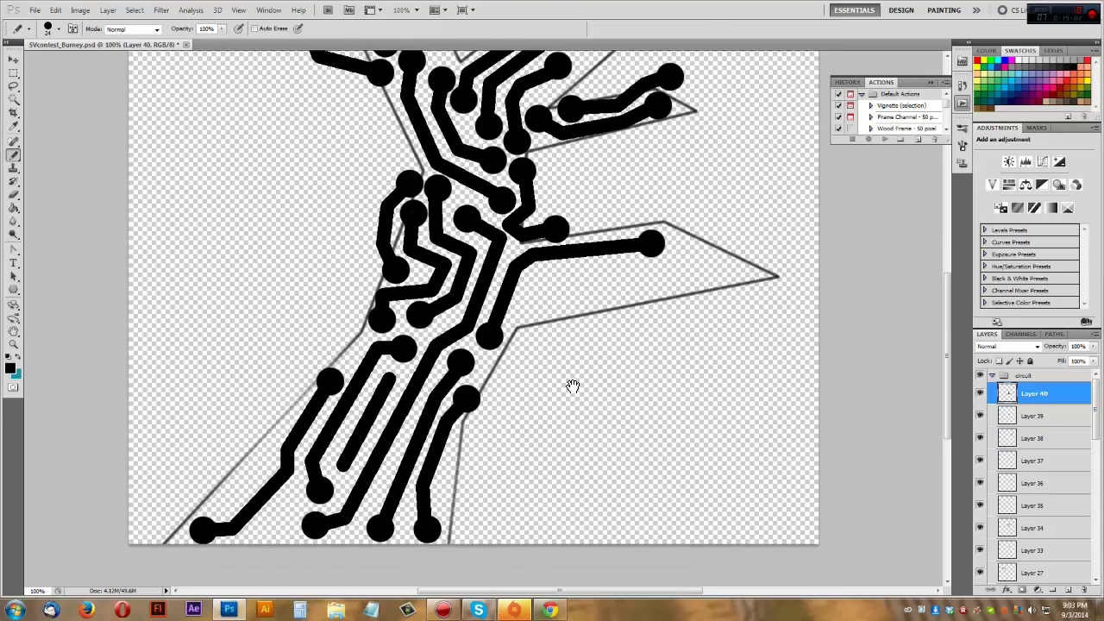
pyautogui.hotkey('ctrl', 'shift', 'alt', 'n')
pyautogui.moveTo(518, 320); pyautogui.dragTo(695, 265)
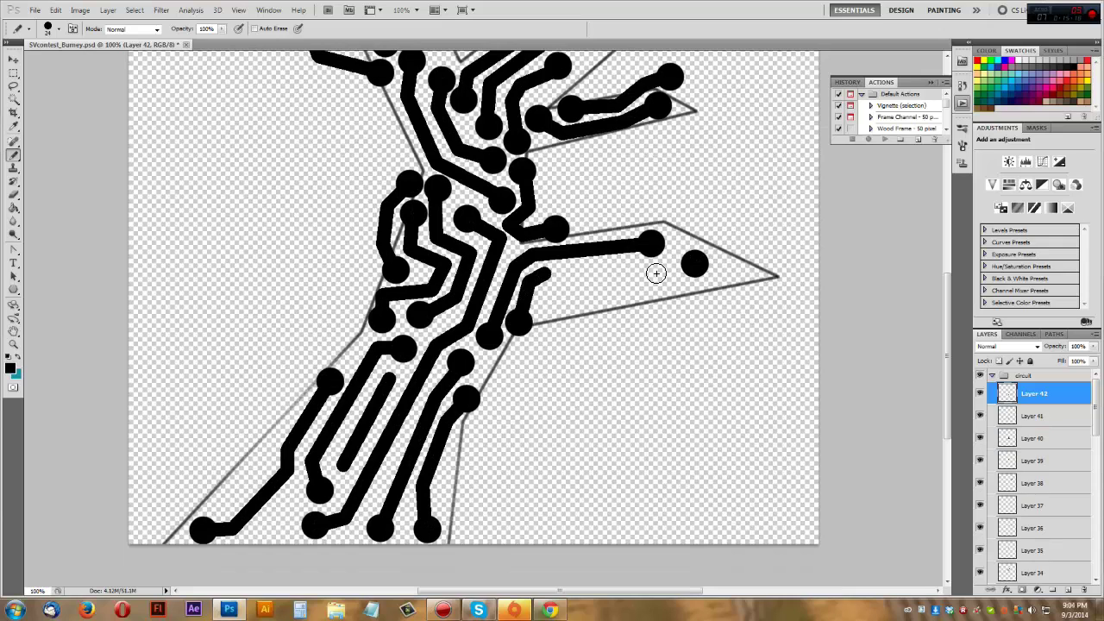
pyautogui.click(552, 313)
pyautogui.click(733, 286)
pyautogui.hotkey('ctrl', 'shift', 'alt', 'n')
pyautogui.keyDown('shift'); pyautogui.click(733, 285); pyautogui.keyUp('shift')
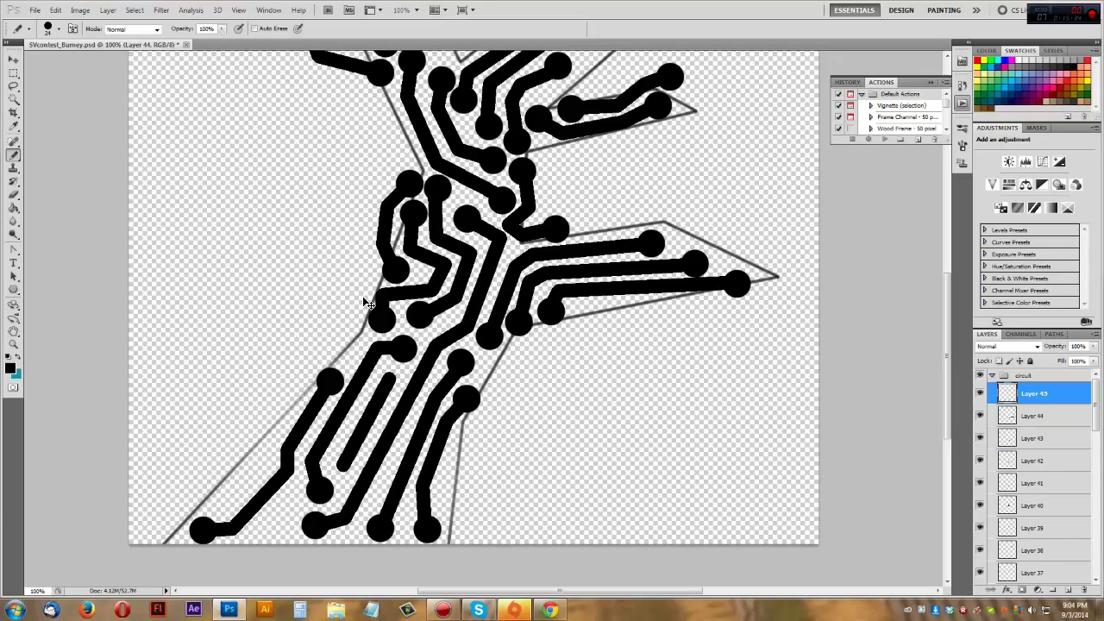
pyautogui.keyDown('shift'); pyautogui.click(579, 339); pyautogui.keyUp('shift')
pyautogui.keyDown('shift'); pyautogui.click(592, 318); pyautogui.keyUp('shift')
pyautogui.keyDown('shift'); pyautogui.click(656, 313); pyautogui.keyUp('shift')
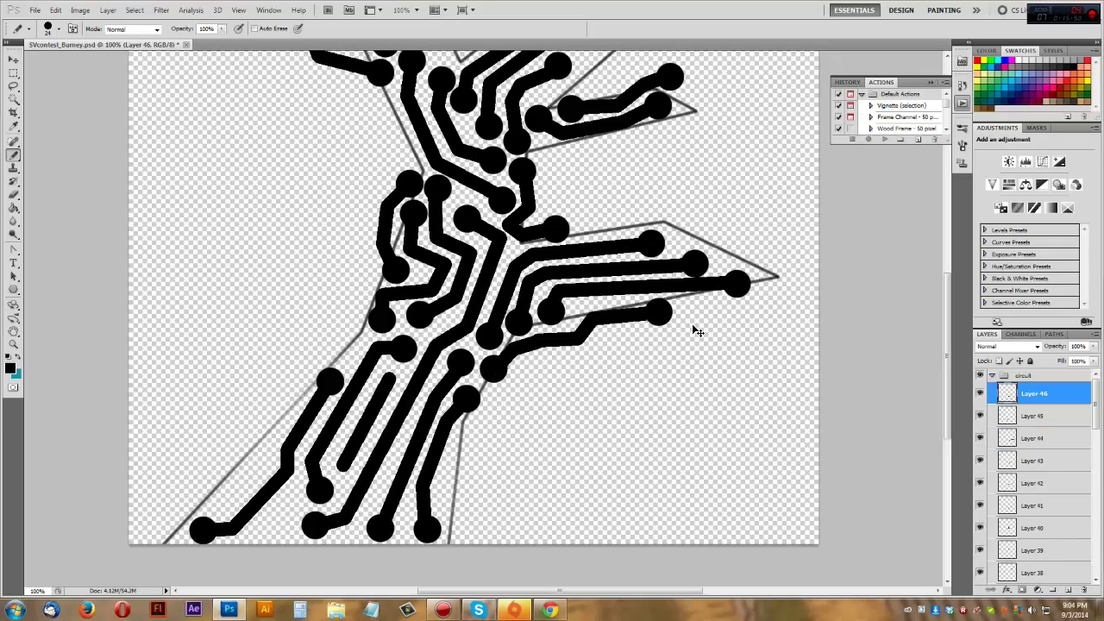
# Select the circuit group and show the grey branch outline guides to review the traces
pyautogui.hotkey('ctrl', '-')
pyautogui.hotkey('ctrl', '-')
pyautogui.click(992, 376)
pyautogui.hotkey('ctrl', '+')
pyautogui.hotkey('ctrl', '+')
pyautogui.hotkey('ctrl', '-')
pyautogui.hotkey('ctrl', '-')
pyautogui.hotkey('ctrl', '-')
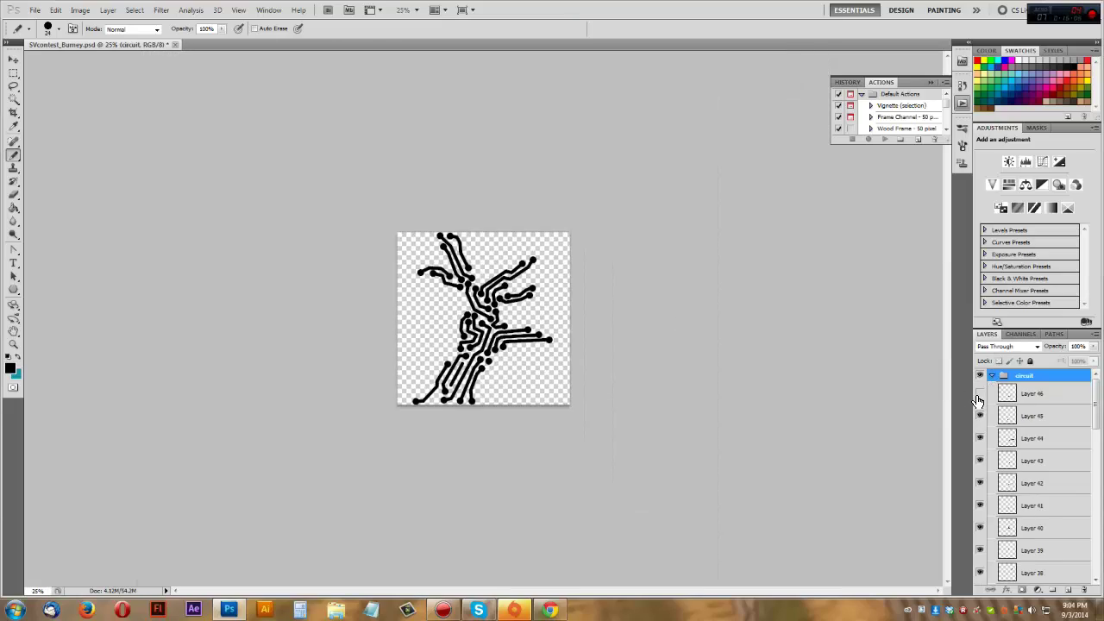
pyautogui.hotkey('ctrl', '+')
# Review the whole tree at actual size, collapse the circuit group, and show the tree silhouette layer
pyautogui.hotkey('ctrl', '+')
pyautogui.hotkey('ctrl', '+')
pyautogui.hotkey('ctrl', '-')
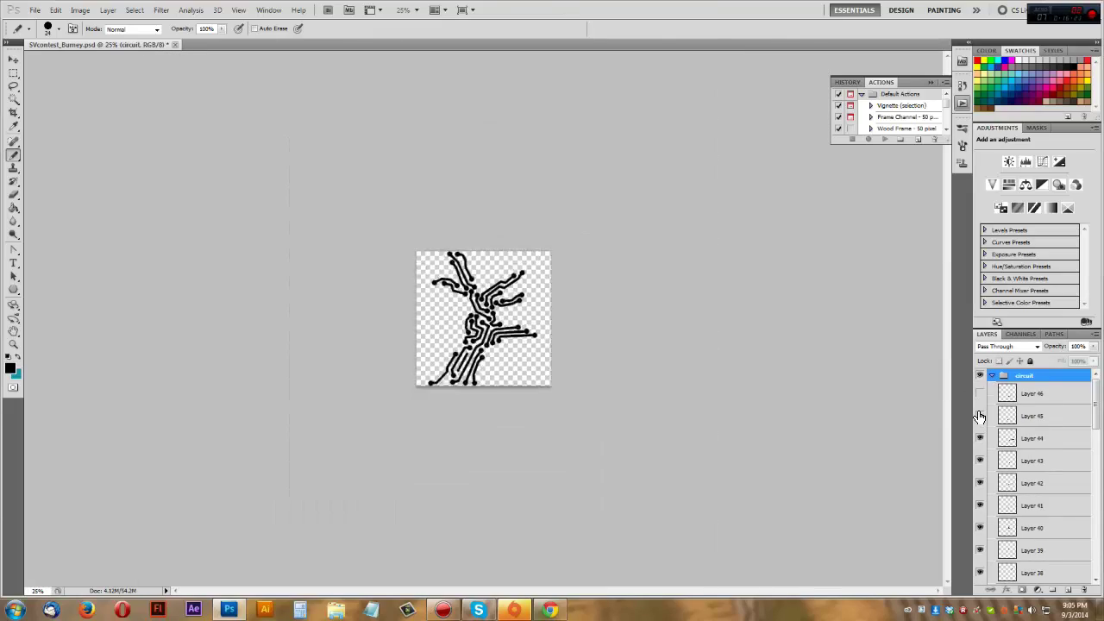
pyautogui.hotkey('ctrl', 'e')
pyautogui.hotkey('ctrl', 'e')
pyautogui.click(980, 414)
pyautogui.hotkey('ctrl', '+')
pyautogui.hotkey('ctrl', '-')
pyautogui.hotkey('ctrl', '+')
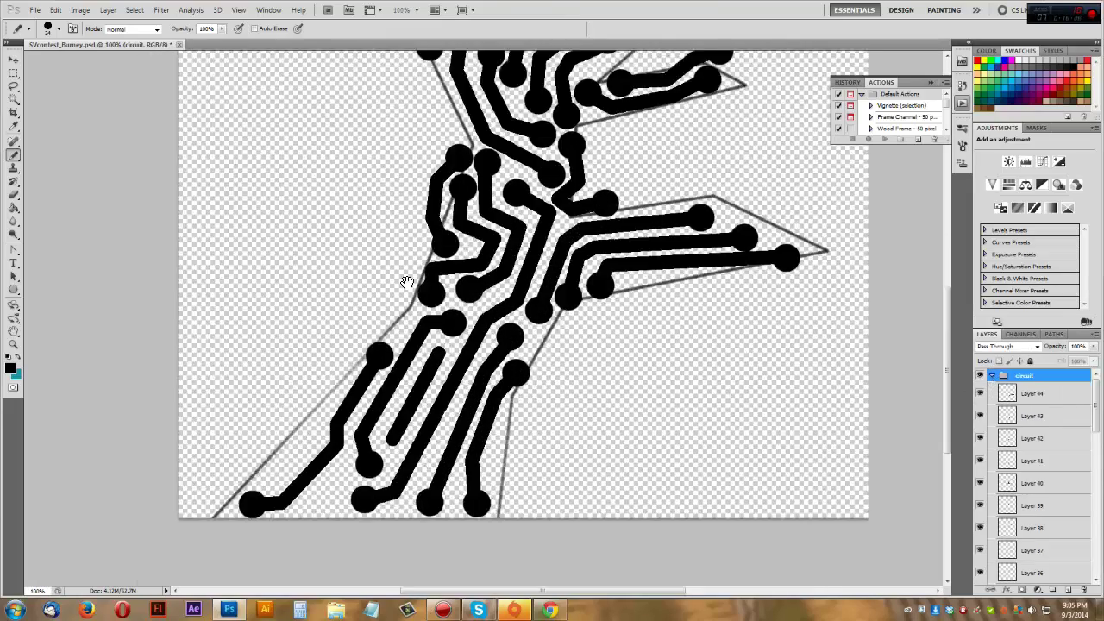
pyautogui.moveTo(406, 279); pyautogui.dragTo(271, 574)
pyautogui.hotkey('ctrl', 'alt', 'z')
pyautogui.hotkey('ctrl', 'alt', 'z')
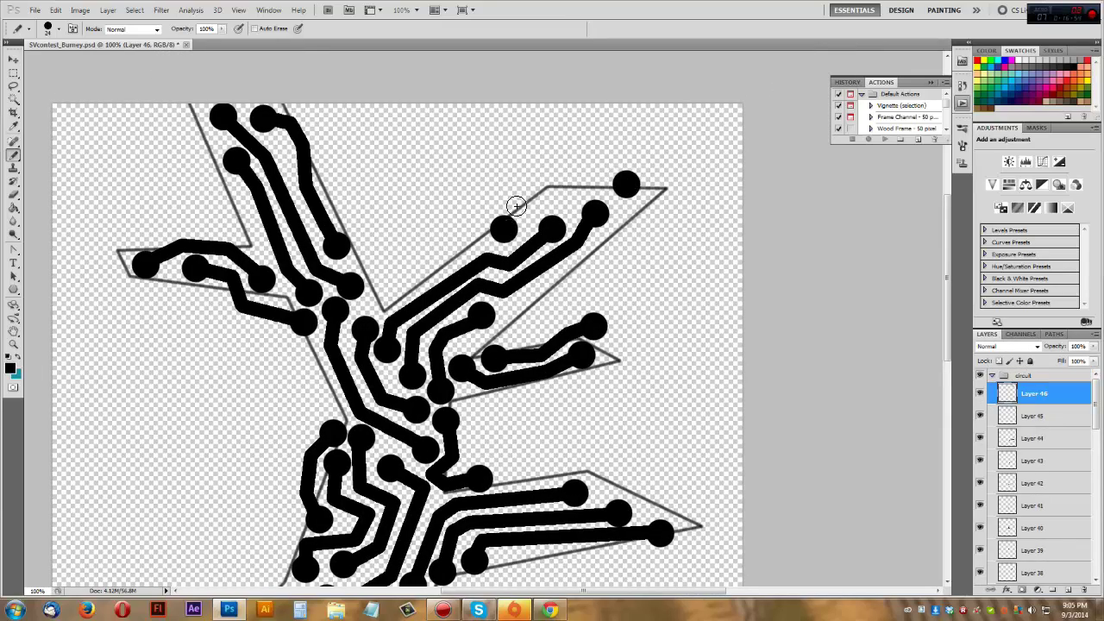
pyautogui.click(992, 375)
pyautogui.hotkey('ctrl', '-')
pyautogui.hotkey('ctrl', '-')
pyautogui.hotkey('ctrl', '-')
pyautogui.click(980, 415)
# Hide the tree silhouette, show the branch outline layer and add a new layer above the circuit
pyautogui.click(980, 416)
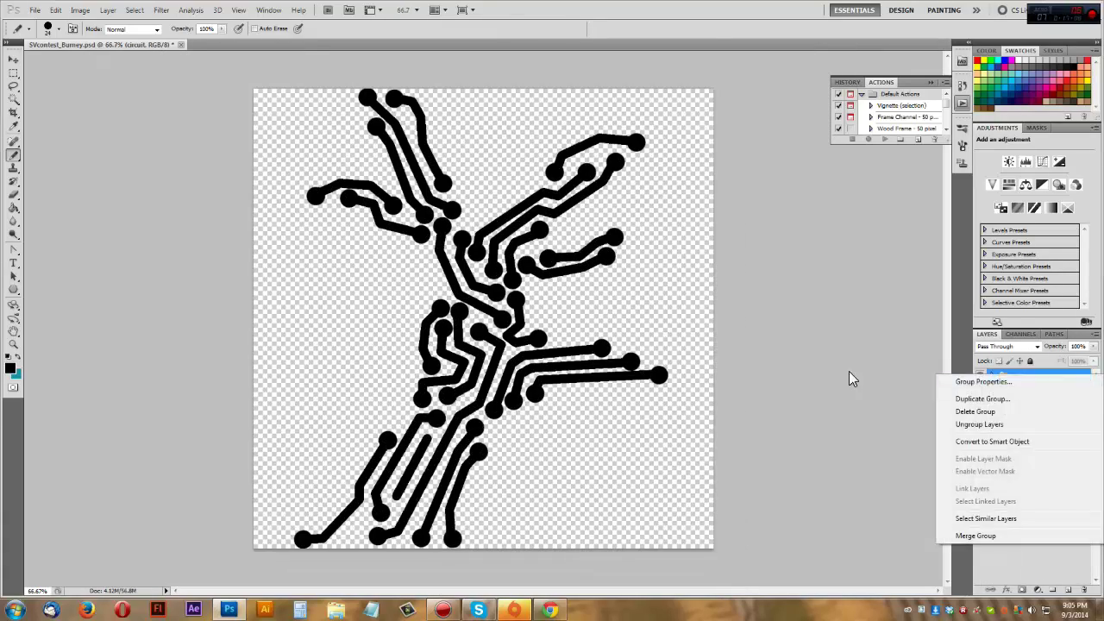
pyautogui.click(980, 393)
pyautogui.hotkey('ctrl', '-')
pyautogui.hotkey('ctrl', '+')
pyautogui.hotkey('ctrl', '+')
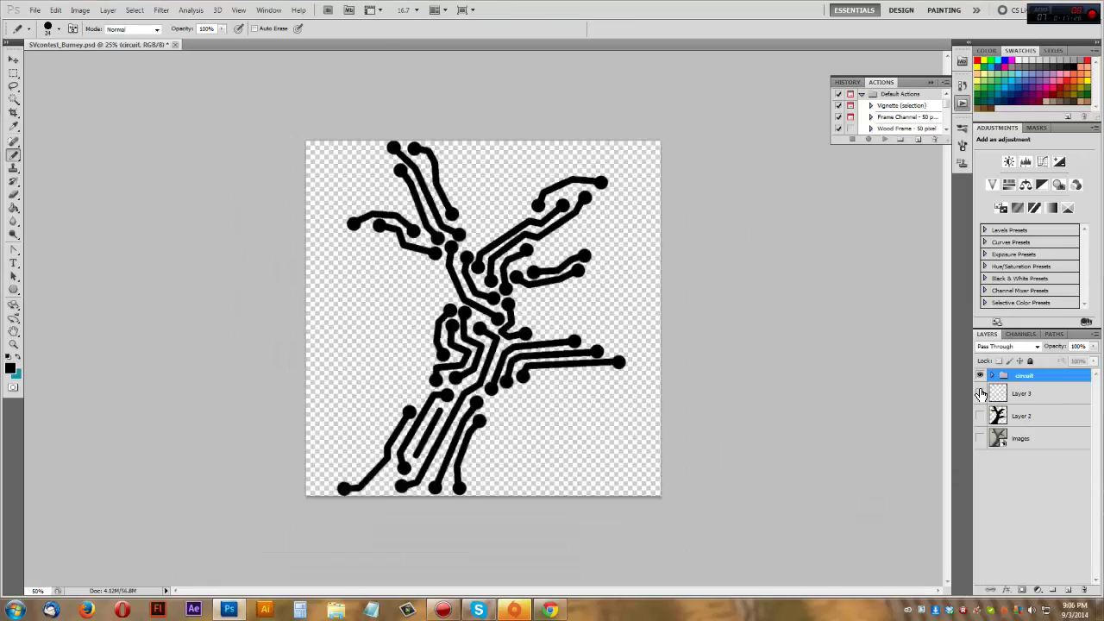
pyautogui.hotkey('ctrl', '+')
pyautogui.hotkey('ctrl', '+')
pyautogui.hotkey('ctrl', 'shift', 'alt', 'n')
# Draw short extra traces and pads near the top branches on new layers
pyautogui.hotkey('ctrl', 'shift', 'alt', 'n')
pyautogui.moveTo(479, 207); pyautogui.dragTo(517, 160)
pyautogui.keyDown('shift'); pyautogui.click(561, 154); pyautogui.keyUp('shift')
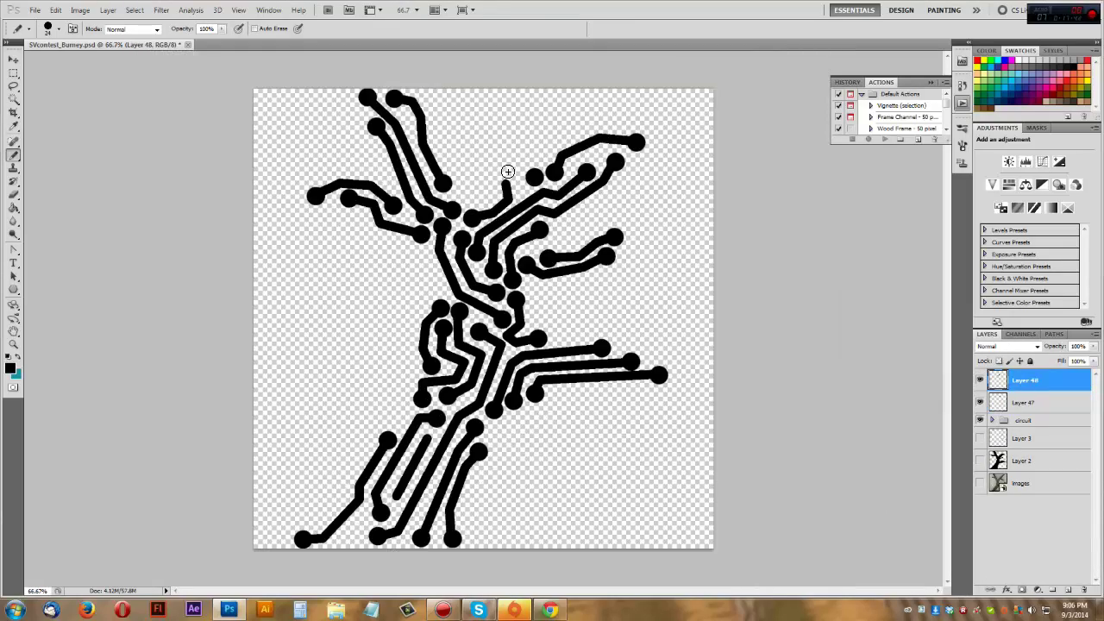
pyautogui.hotkey('ctrl', '-')
pyautogui.hotkey('ctrl', '-')
pyautogui.hotkey('ctrl', '-')
pyautogui.hotkey('ctrl', '+')
pyautogui.hotkey('ctrl', '+')
pyautogui.hotkey('ctrl', '+')
pyautogui.hotkey('ctrl', 'shift', 'alt', 'n')
pyautogui.click(448, 191)
pyautogui.hotkey('ctrl', 'shift', 'alt', 'n')
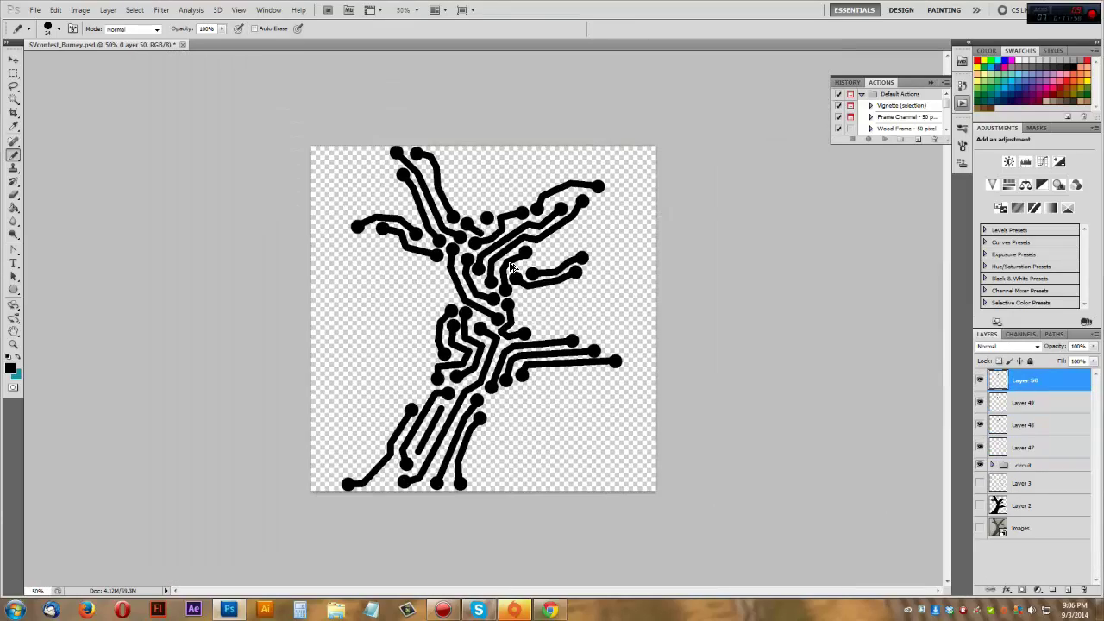
pyautogui.hotkey('ctrl', '-')
pyautogui.hotkey('ctrl', '-')
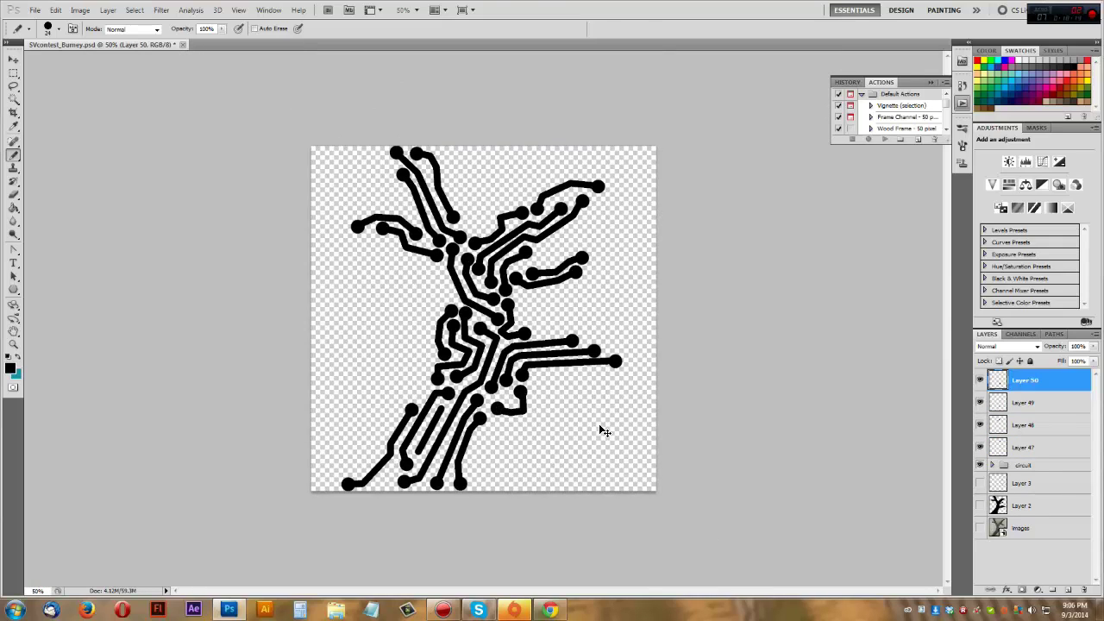
# Merge the new trace layers together, then merge the circuit layers into a single layer
pyautogui.hotkey('ctrl', 'e')
pyautogui.hotkey('ctrl', 'e')
pyautogui.hotkey('ctrl', 'e')
pyautogui.hotkey('ctrl', '+')
pyautogui.moveTo(1027, 397); pyautogui.dragTo(1033, 400)
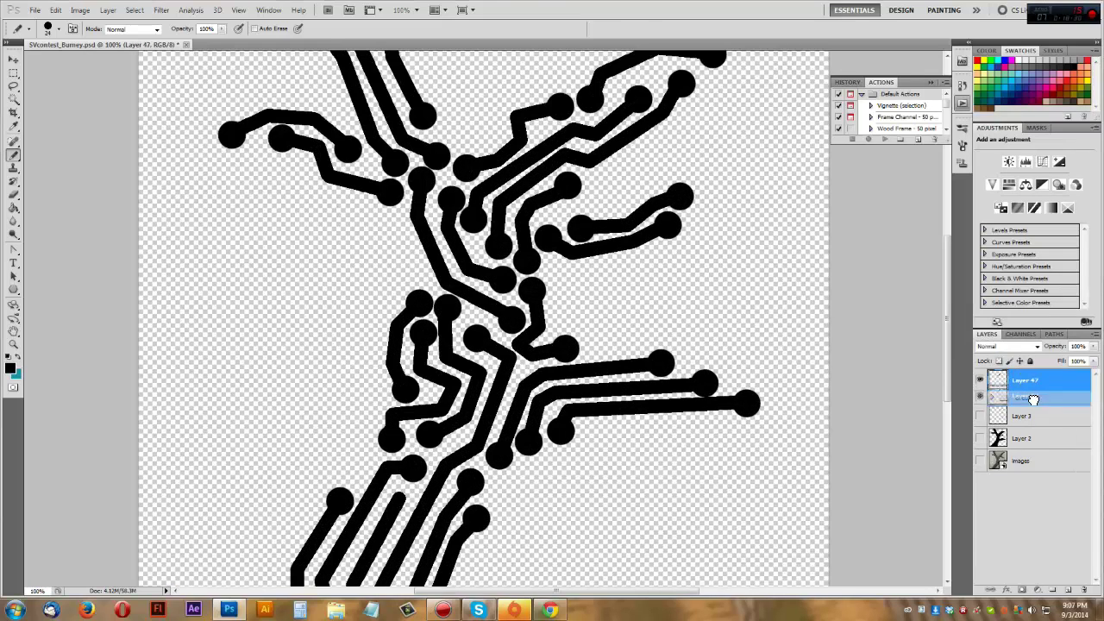
pyautogui.hotkey('ctrl', '-')
pyautogui.rightClick(1026, 396)
pyautogui.click(957, 367)
pyautogui.press('m')
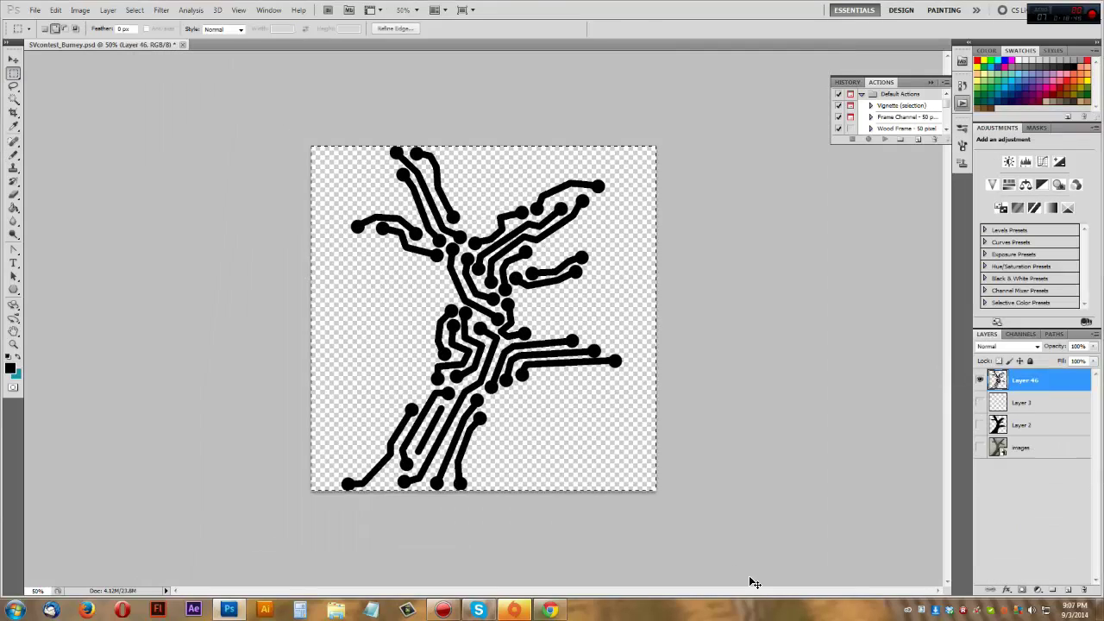
pyautogui.hotkey('ctrl', 'alt', 'z')
pyautogui.hotkey('ctrl', 'alt', 'z')
# Give the merged circuit layer a white Color Overlay
pyautogui.doubleClick(1053, 382)
pyautogui.click(665, 320)
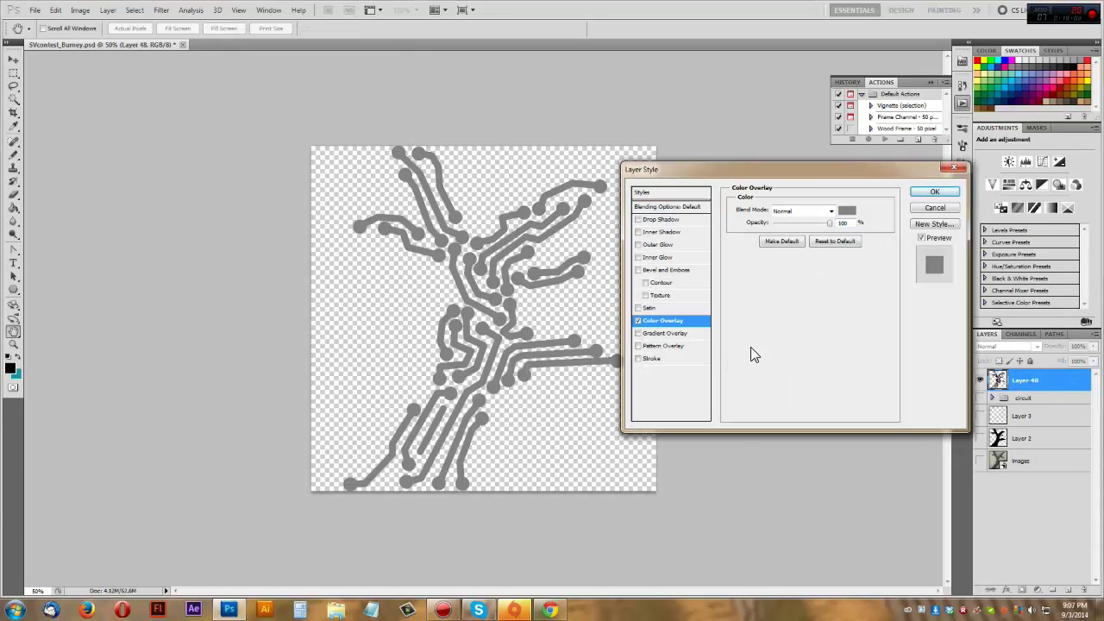
pyautogui.click(846, 215)
pyautogui.click(1018, 276)
pyautogui.click(931, 189)
pyautogui.click(979, 419)
# Duplicate the circuit layer, reorder the copy and give it a green Color Overlay
pyautogui.hotkey('ctrl', 'shift', 'alt', 'e')
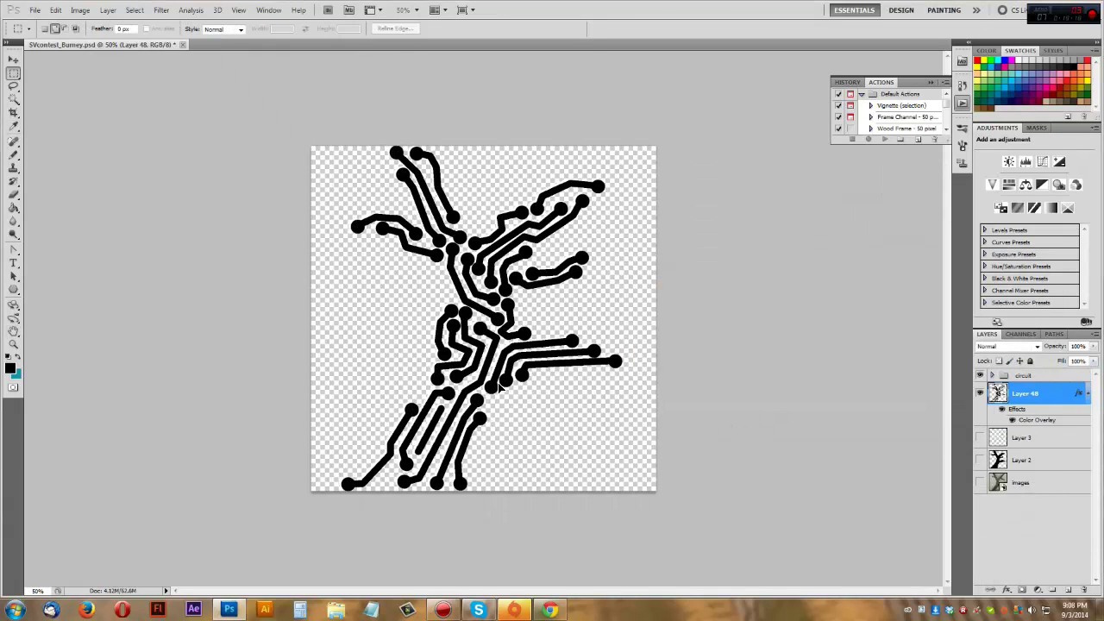
pyautogui.moveTo(1027, 381); pyautogui.dragTo(1022, 422)
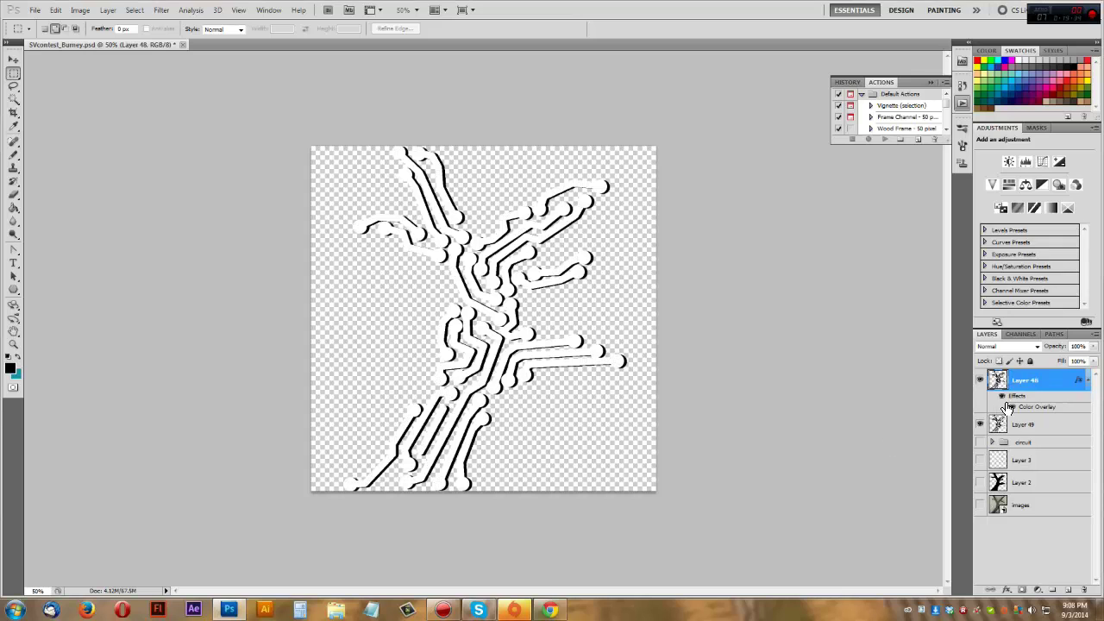
pyautogui.doubleClick(1061, 423)
pyautogui.click(846, 210)
pyautogui.click(901, 383)
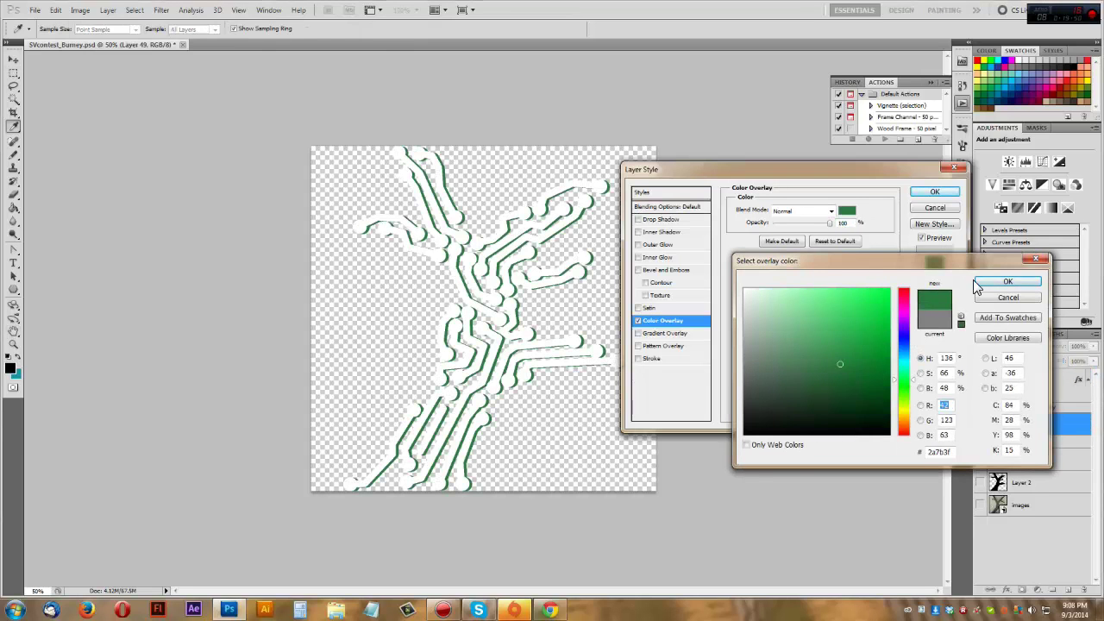
pyautogui.click(1008, 281)
pyautogui.click(935, 190)
# Change Layer 48's Color Overlay to green
pyautogui.doubleClick(1061, 380)
pyautogui.click(665, 320)
pyautogui.click(846, 210)
pyautogui.click(851, 316)
pyautogui.click(1007, 281)
# Add a Gradient Overlay with green end stops, a middle stop and a dark olive stop
pyautogui.click(664, 333)
pyautogui.click(802, 236)
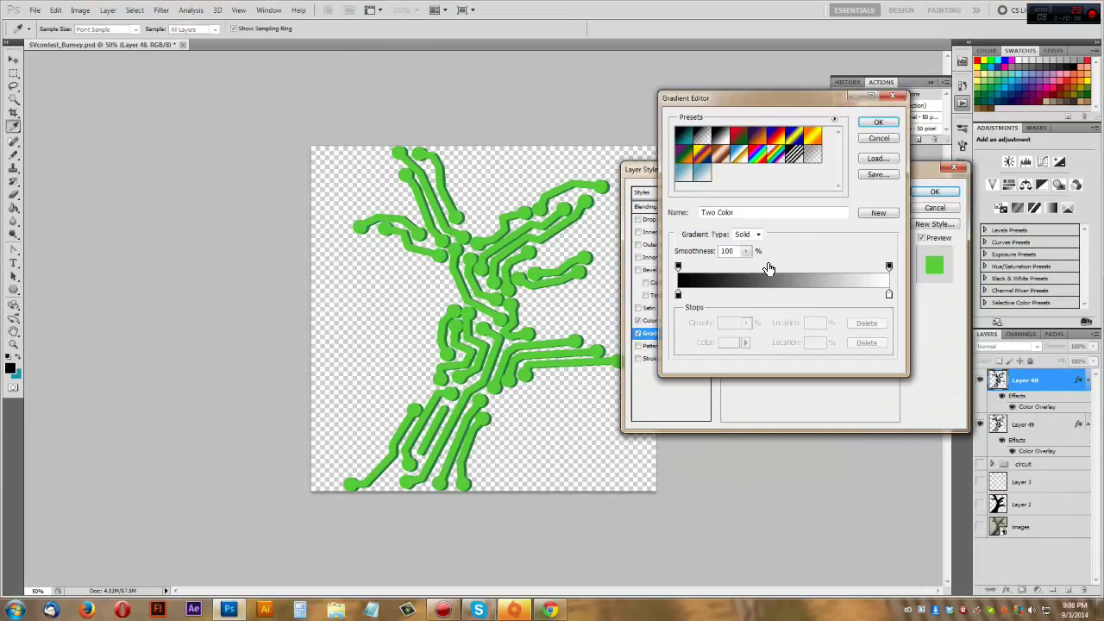
pyautogui.click(728, 342)
pyautogui.click(854, 349)
pyautogui.click(1005, 274)
pyautogui.doubleClick(889, 295)
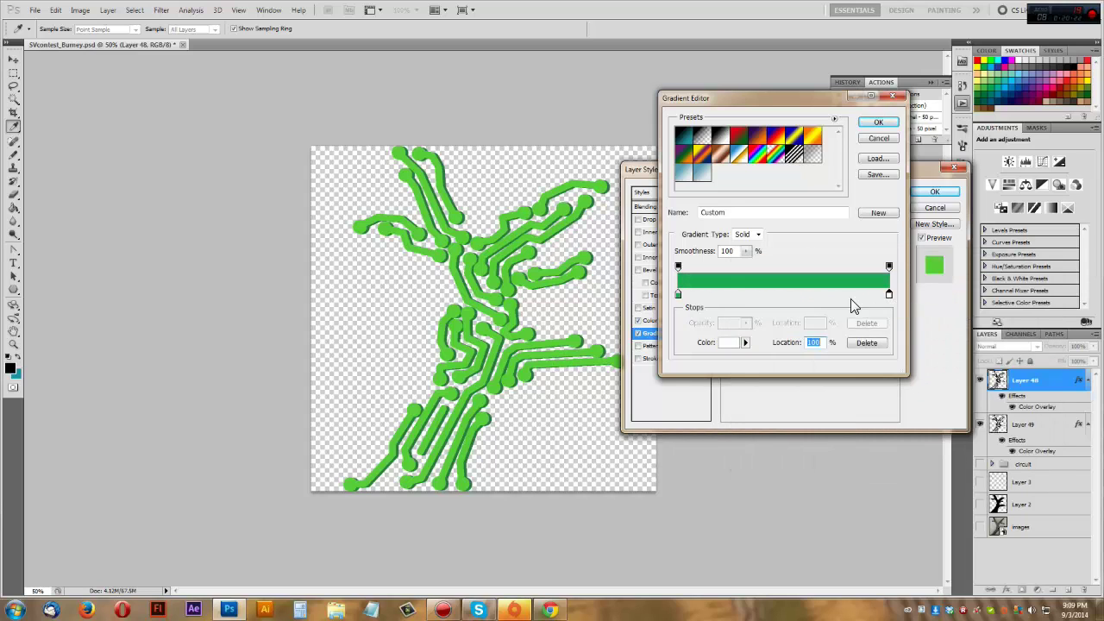
pyautogui.click(1008, 281)
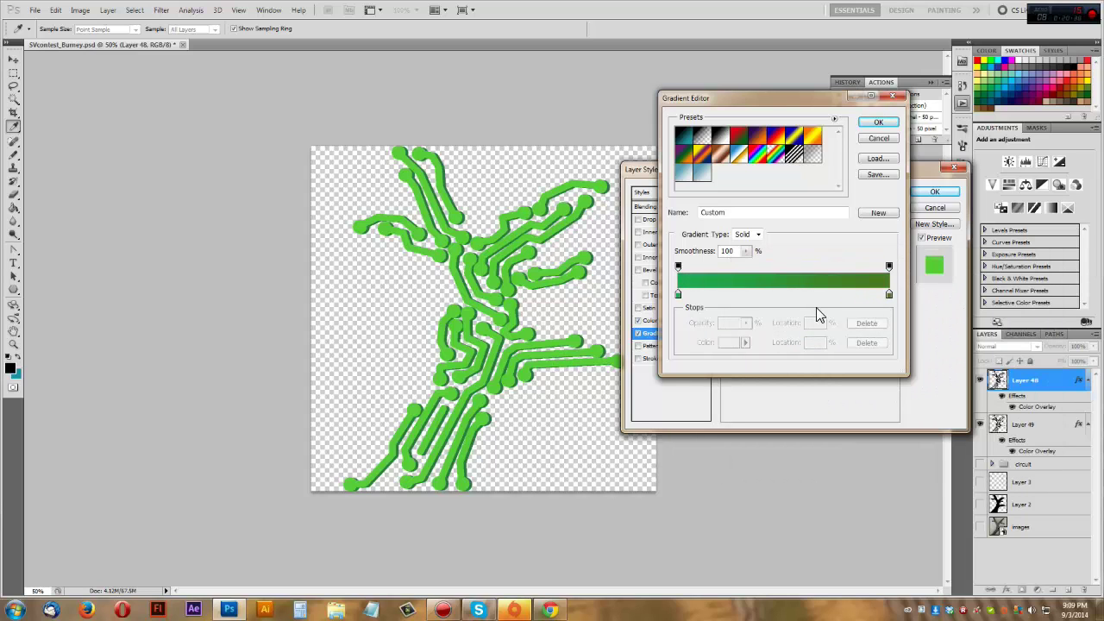
pyautogui.click(781, 295)
pyautogui.moveTo(889, 295); pyautogui.dragTo(874, 295)
pyautogui.moveTo(678, 296); pyautogui.dragTo(687, 295)
pyautogui.press('Return')
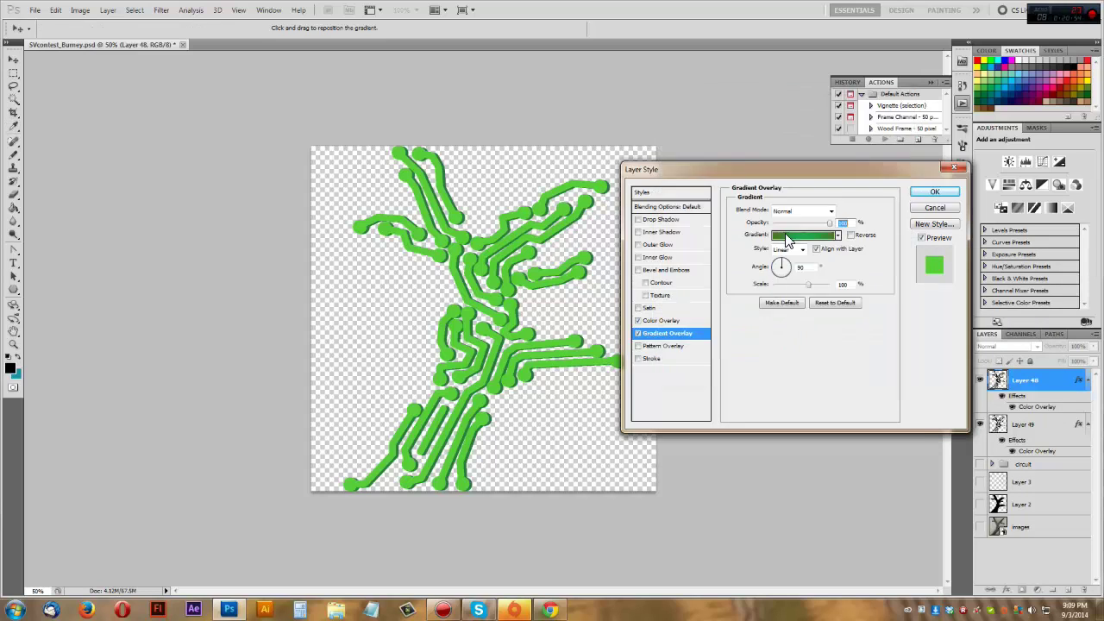
# Turn off the Color Overlay and adjust the gradient's angle, scale and placement on the tree
pyautogui.click(639, 321)
pyautogui.moveTo(809, 284)
pyautogui.mouseDown()
pyautogui.moveTo(779, 284)
pyautogui.moveTo(787, 267)
pyautogui.mouseUp()
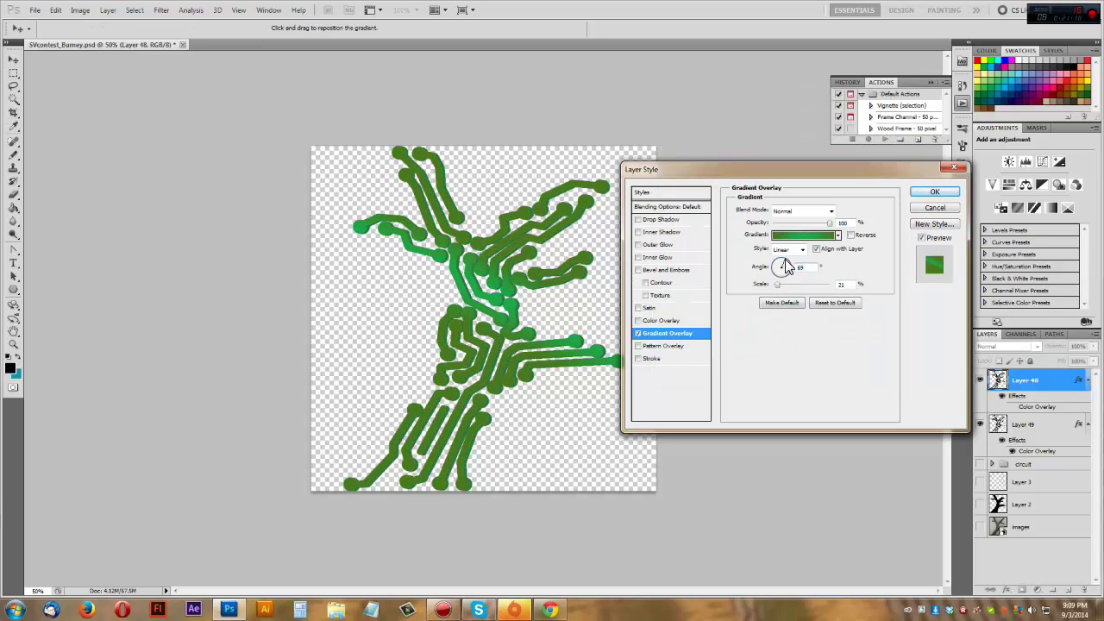
pyautogui.moveTo(483, 276); pyautogui.dragTo(450, 246)
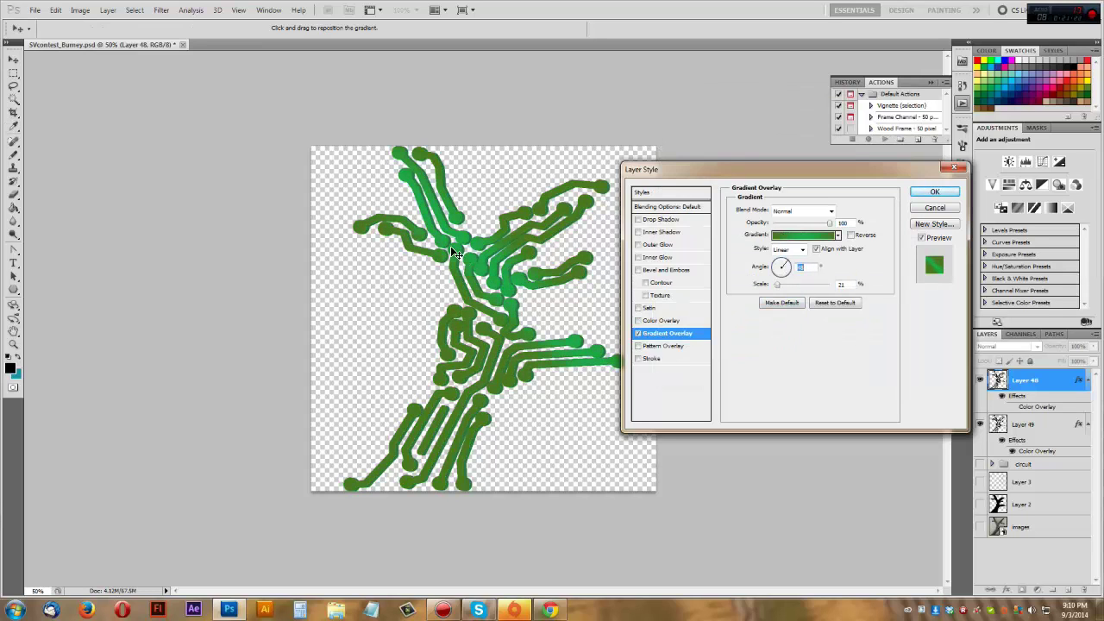
pyautogui.moveTo(779, 283)
pyautogui.mouseDown()
pyautogui.moveTo(808, 295)
pyautogui.moveTo(747, 295)
pyautogui.moveTo(786, 295)
pyautogui.mouseUp()
# Fine-tune the gradient colour stops and apply the gradient style to Layer 48
pyautogui.click(802, 234)
pyautogui.click(778, 295)
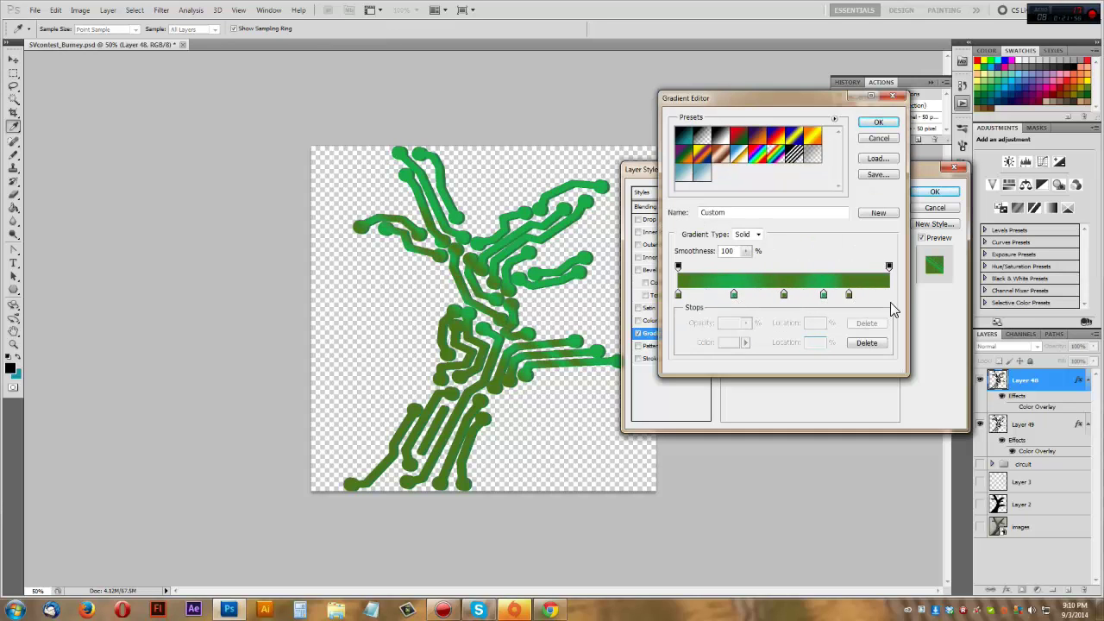
pyautogui.click(824, 294)
pyautogui.click(878, 122)
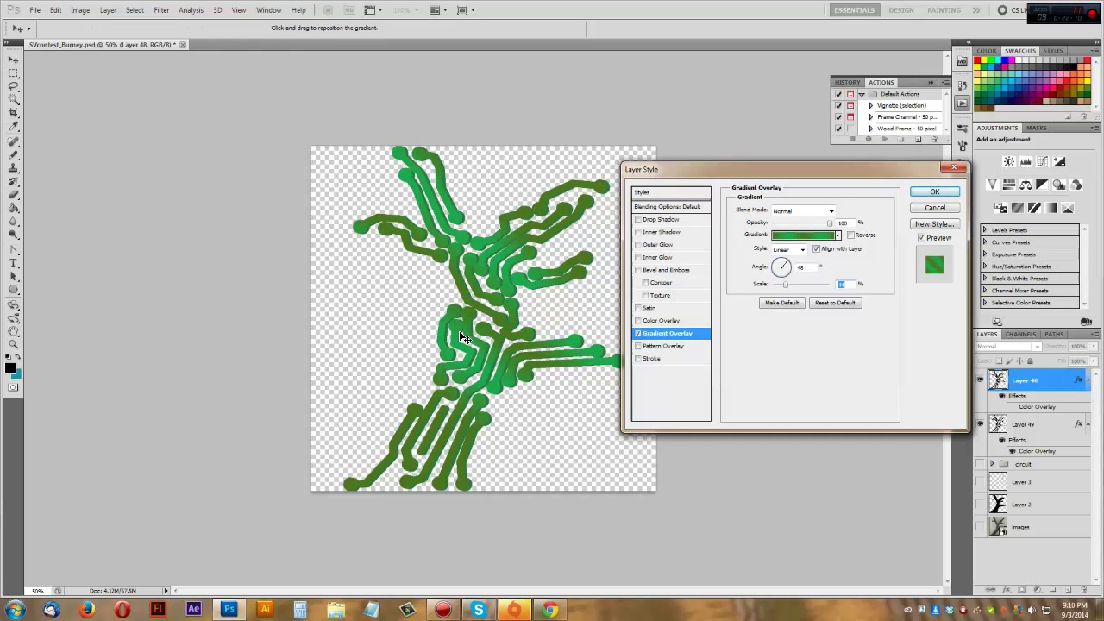
pyautogui.click(935, 190)
pyautogui.scroll(2, 515, 446)
pyautogui.scroll(-3, 515, 446)
# Add Layer 50 below Layer 3, fill it with a grey gradient, then hide it
pyautogui.hotkey('ctrl', 'shift', 'alt', 'n')
pyautogui.press('m')
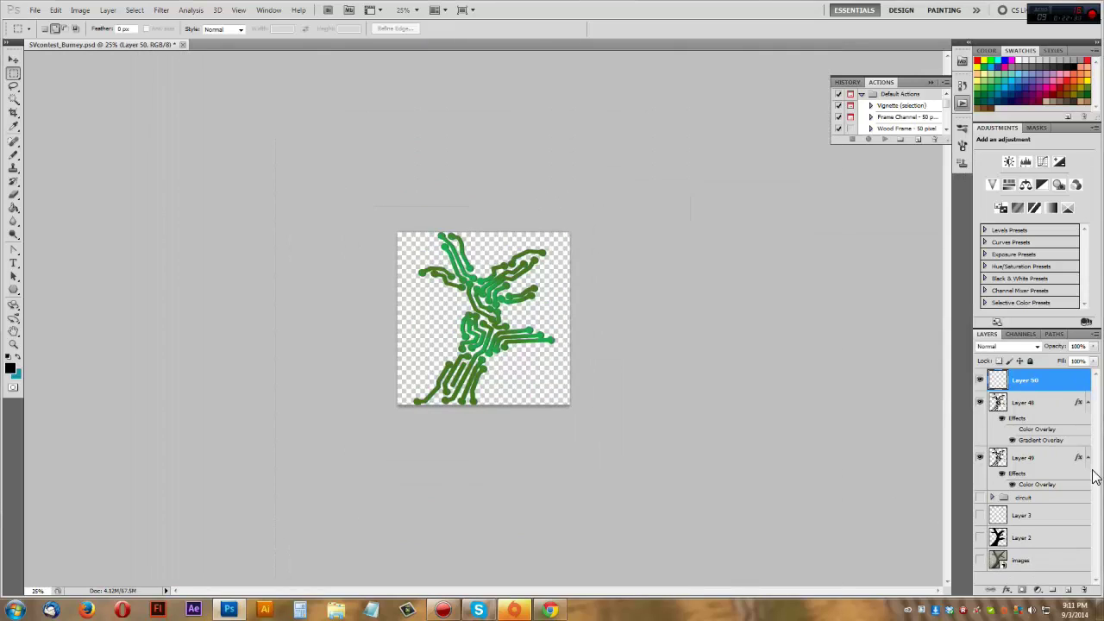
pyautogui.moveTo(1025, 380); pyautogui.dragTo(1025, 515)
pyautogui.click(10, 370)
pyautogui.press('g')
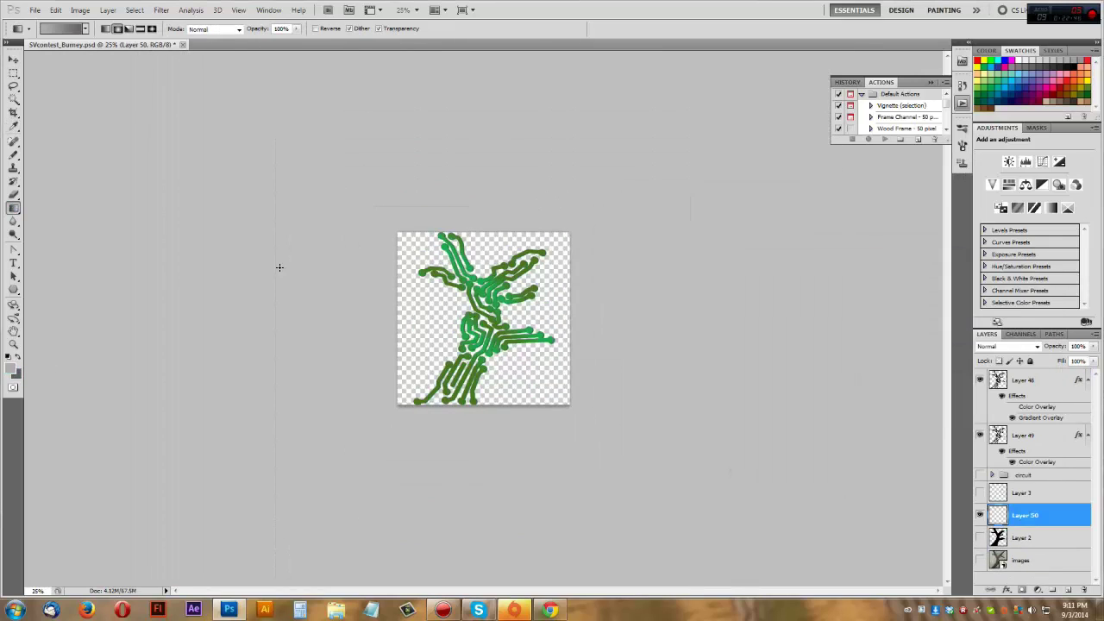
pyautogui.moveTo(483, 318); pyautogui.dragTo(512, 370)
pyautogui.scroll(3, 512, 370)
pyautogui.click(1025, 434)
# Try merging the tree and its effects into Layer 51, then undo to restore Layer 48
pyautogui.click(1025, 380)
pyautogui.click(980, 515)
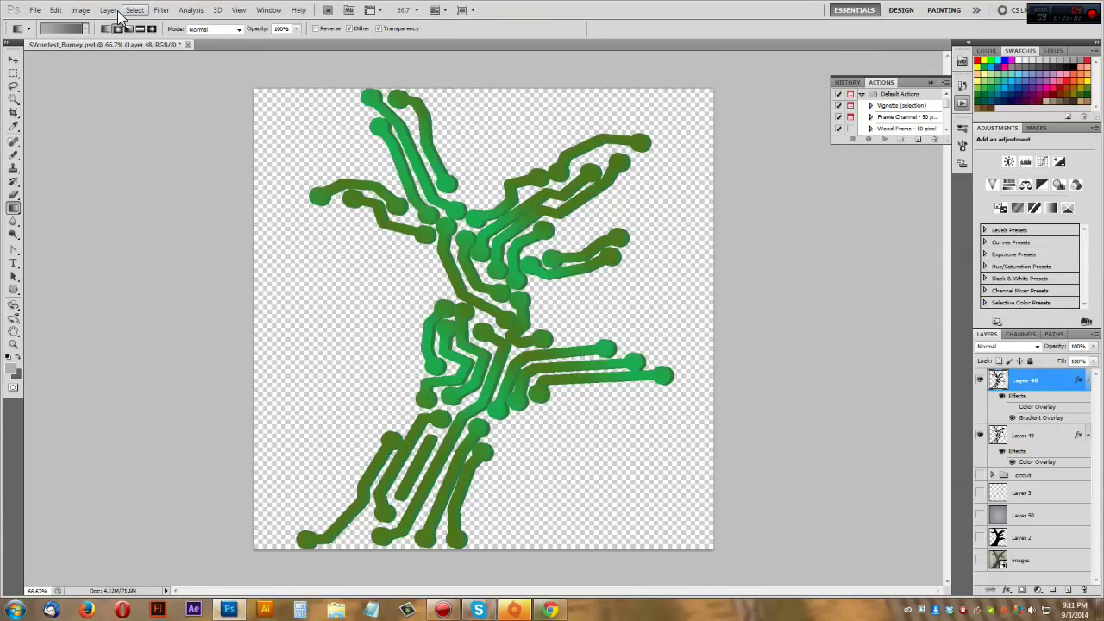
pyautogui.click(110, 10)
pyautogui.press('Escape')
pyautogui.hotkey('ctrl', '-')
pyautogui.hotkey('ctrl', 'shift', 'alt', 'n')
pyautogui.keyDown('shift'); pyautogui.click(1026, 435); pyautogui.keyUp('shift')
pyautogui.rightClick(1035, 404)
pyautogui.click(1061, 374)
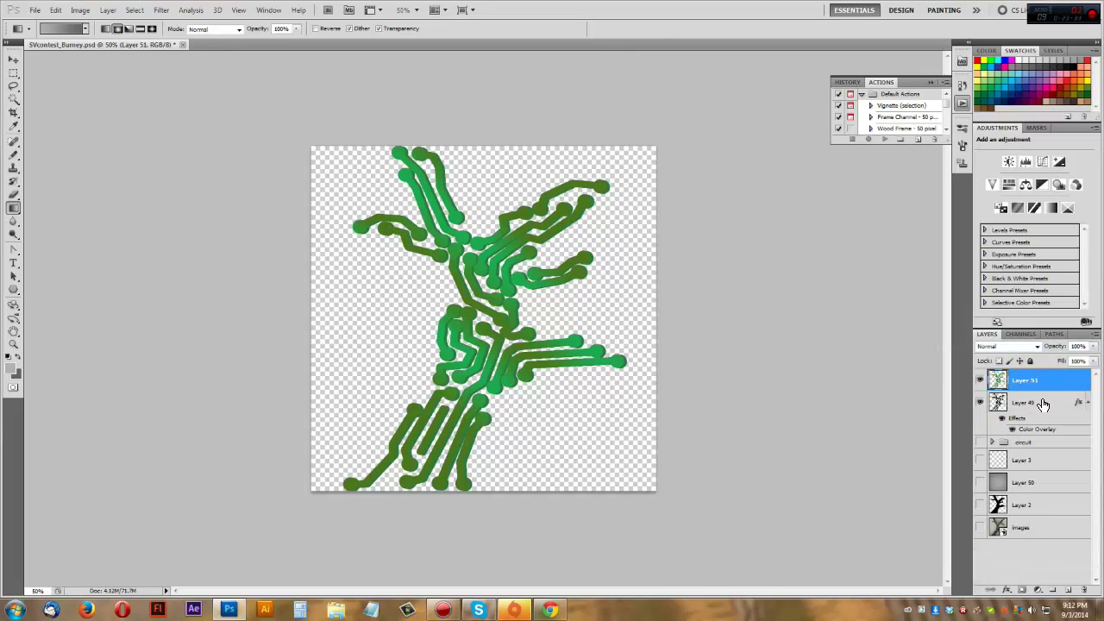
pyautogui.rightClick(1042, 406)
pyautogui.press('Escape')
pyautogui.press('m')
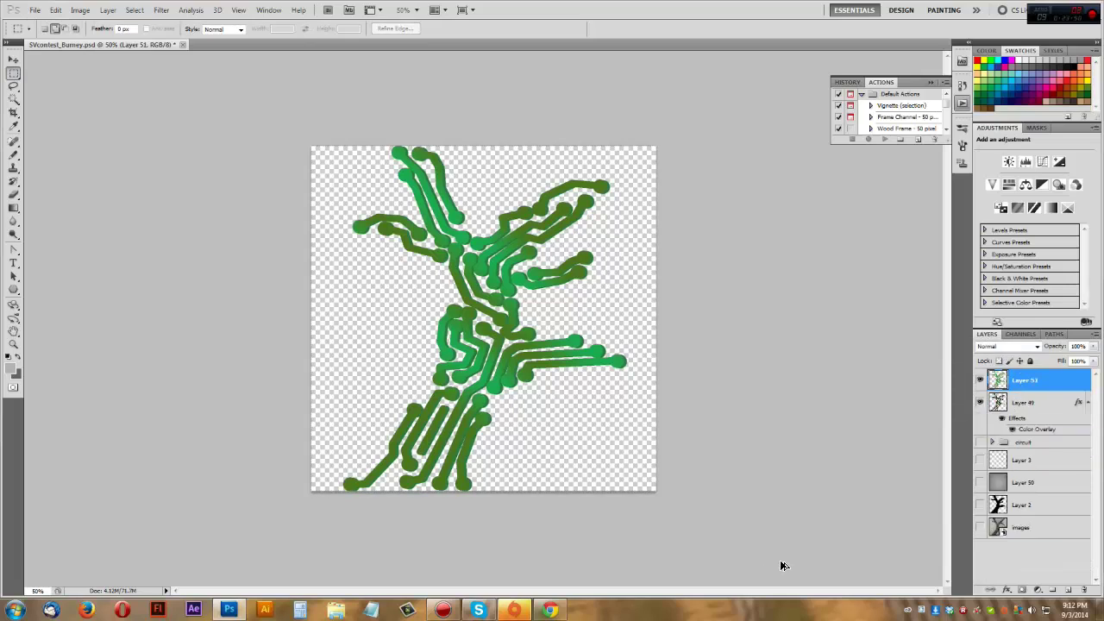
pyautogui.hotkey('ctrl', 'alt', 'z')
# Paste the tree into a new document, enlarge and slightly rotate it, and move it down
pyautogui.hotkey('alt', 'f')
pyautogui.write('n2')
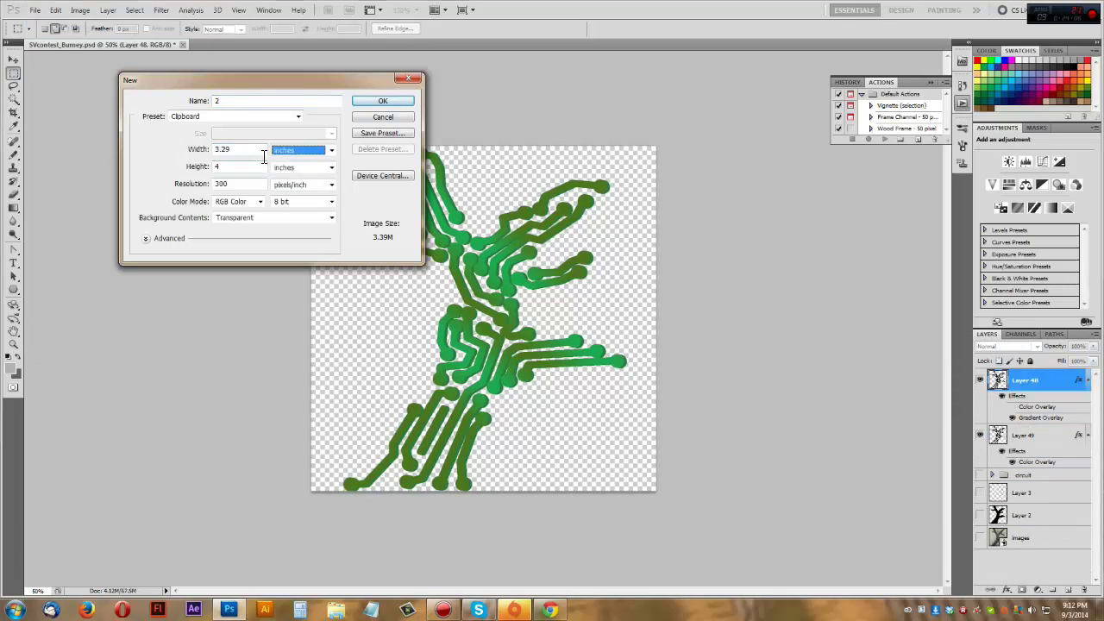
pyautogui.press('Return')
pyautogui.hotkey('ctrl', 'v')
pyautogui.hotkey('ctrl', 't')
pyautogui.moveTo(572, 180); pyautogui.dragTo(580, 107)
pyautogui.moveTo(405, 311); pyautogui.dragTo(410, 354)
pyautogui.press('Return')
# Widen the canvas via Canvas Size with a left anchor so the tree sits left
pyautogui.click(80, 9)
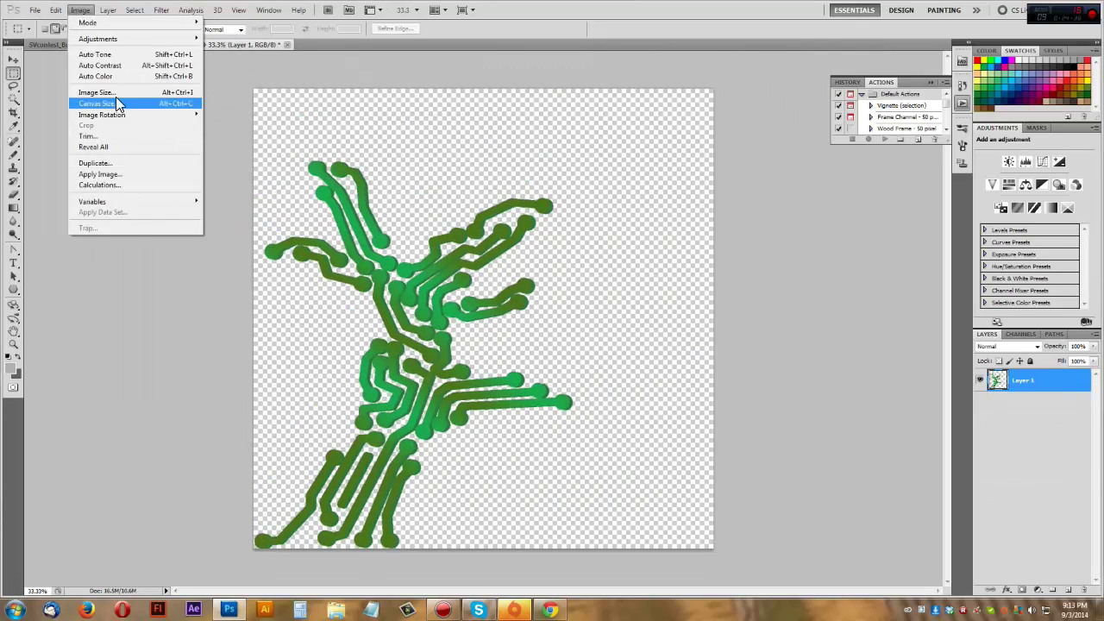
pyautogui.click(110, 100)
pyautogui.press('Escape')
pyautogui.click(80, 10)
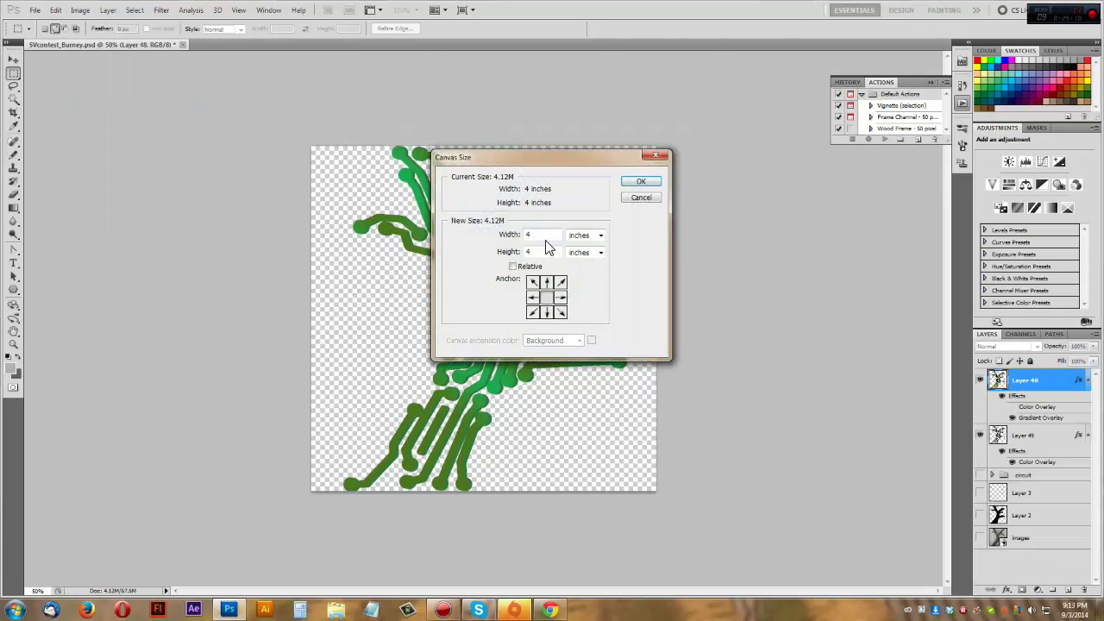
pyautogui.keyDown('ctrl'); pyautogui.click(1025, 422); pyautogui.keyUp('ctrl')
pyautogui.keyDown('ctrl'); pyautogui.click(1025, 457); pyautogui.keyUp('ctrl')
pyautogui.moveTo(471, 397); pyautogui.dragTo(262, 403)
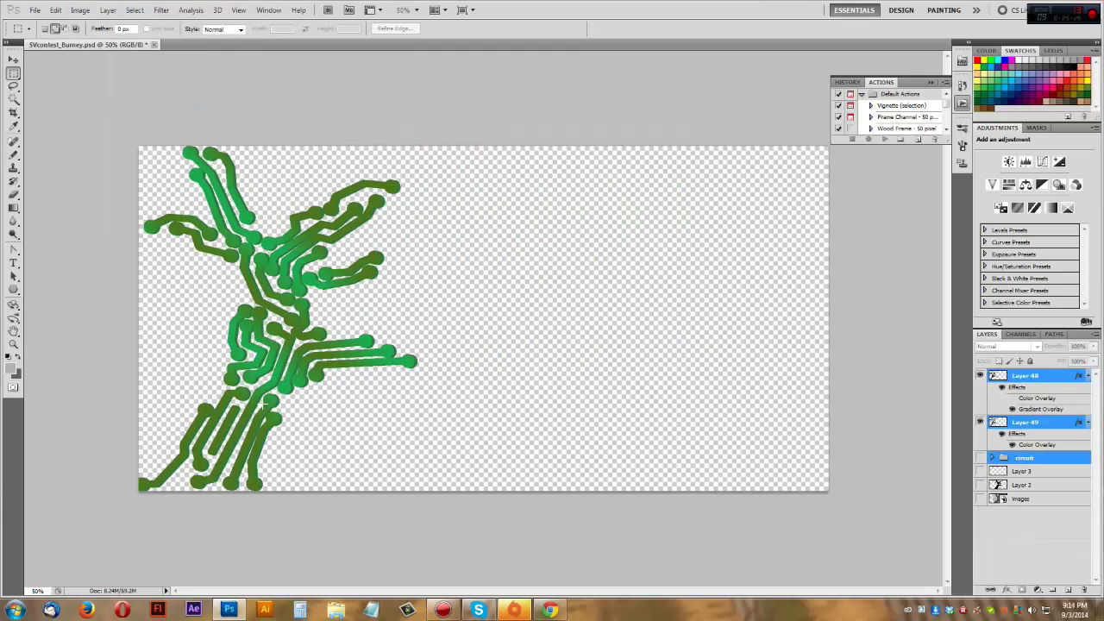
# Type the title text to the right of the tree and step through fonts for it
pyautogui.click(450, 216)
pyautogui.write('K')
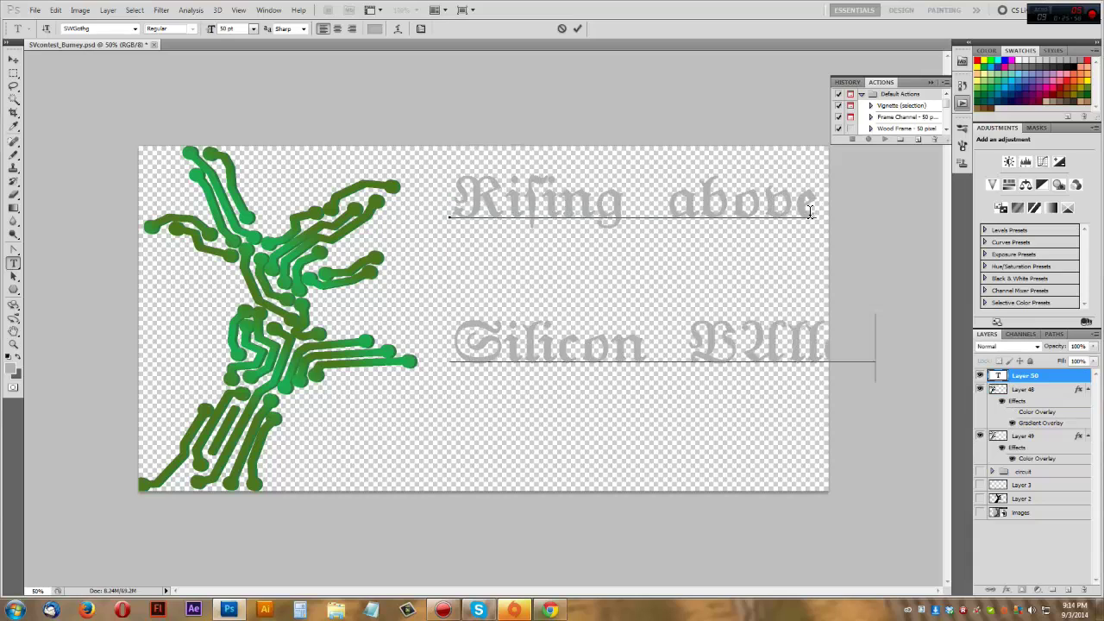
pyautogui.hotkey('ctrl', 'a')
pyautogui.click(95, 29)
pyautogui.press('Down')
pyautogui.press('Down')
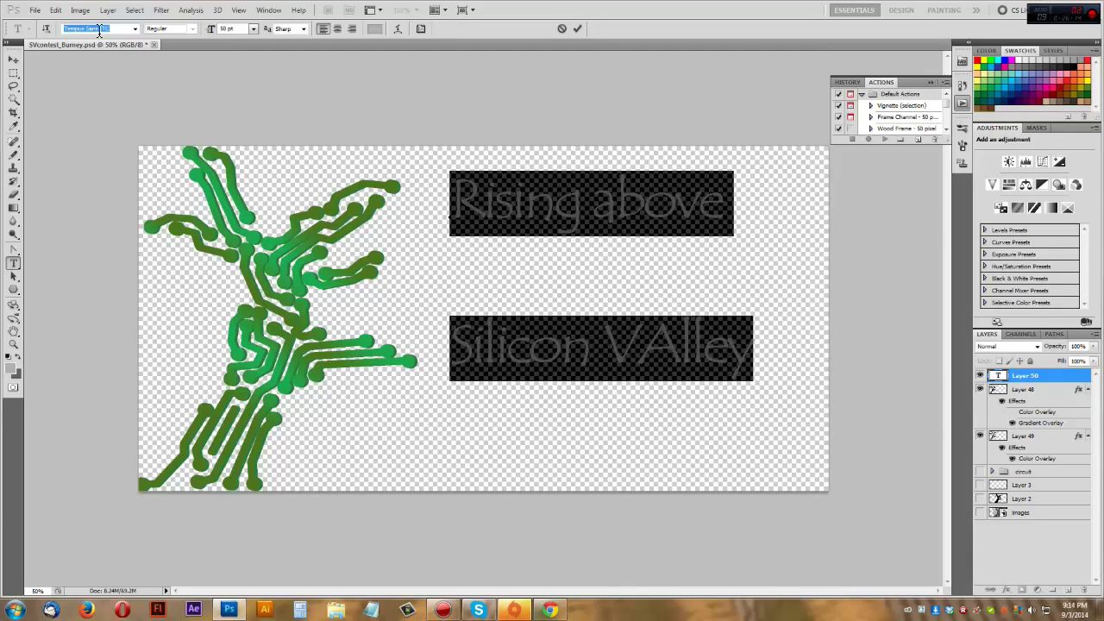
pyautogui.press('Down')
pyautogui.press('Down')
pyautogui.press('Down')
# Enlarge the title to 55 pt, make it black and reposition it beside the tree
pyautogui.moveTo(596, 254); pyautogui.dragTo(514, 333)
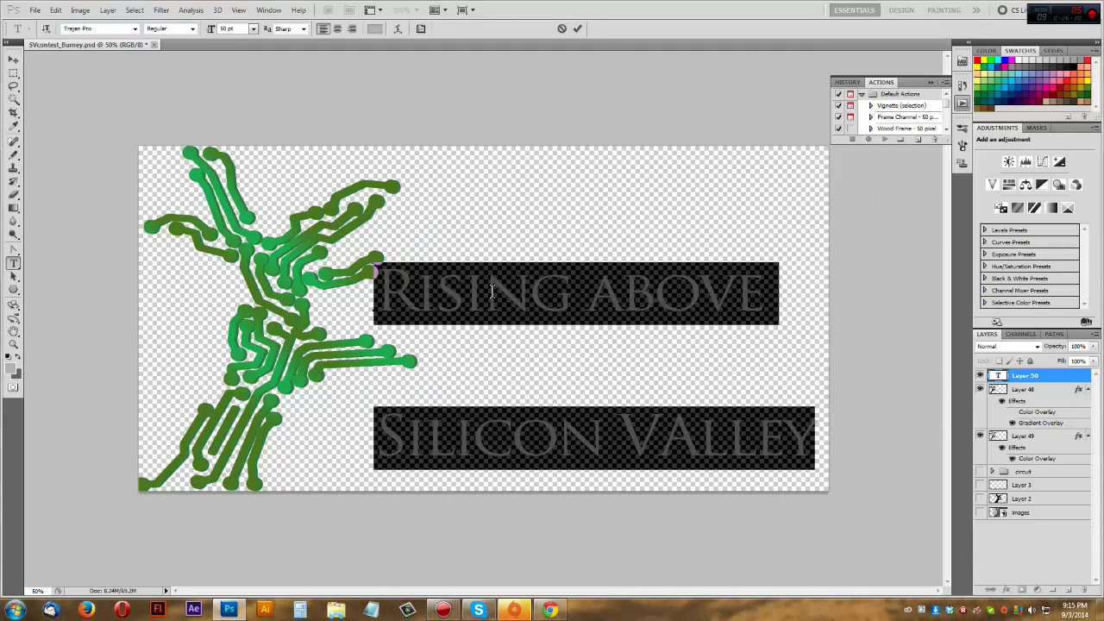
pyautogui.click(252, 28)
pyautogui.click(246, 232)
pyautogui.click(374, 29)
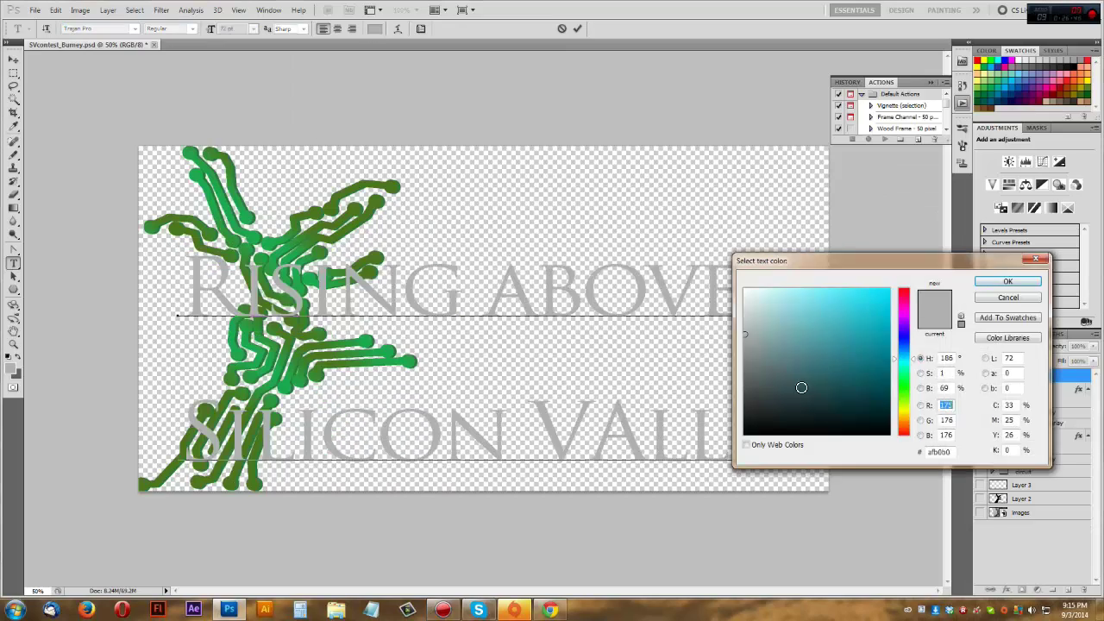
pyautogui.moveTo(801, 388); pyautogui.dragTo(747, 434)
pyautogui.press('Return')
pyautogui.moveTo(406, 216)
pyautogui.mouseDown()
pyautogui.moveTo(543, 212)
pyautogui.moveTo(556, 225)
pyautogui.mouseUp()
# Tighten the title's leading to 63.88 pt in the Character panel
pyautogui.click(421, 29)
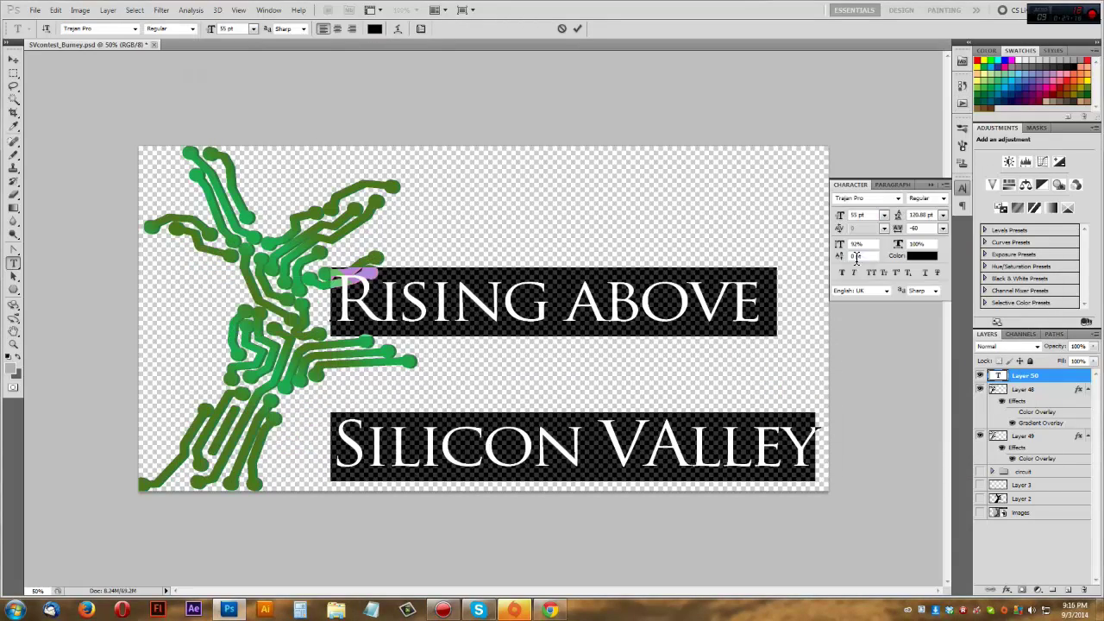
pyautogui.click(885, 259)
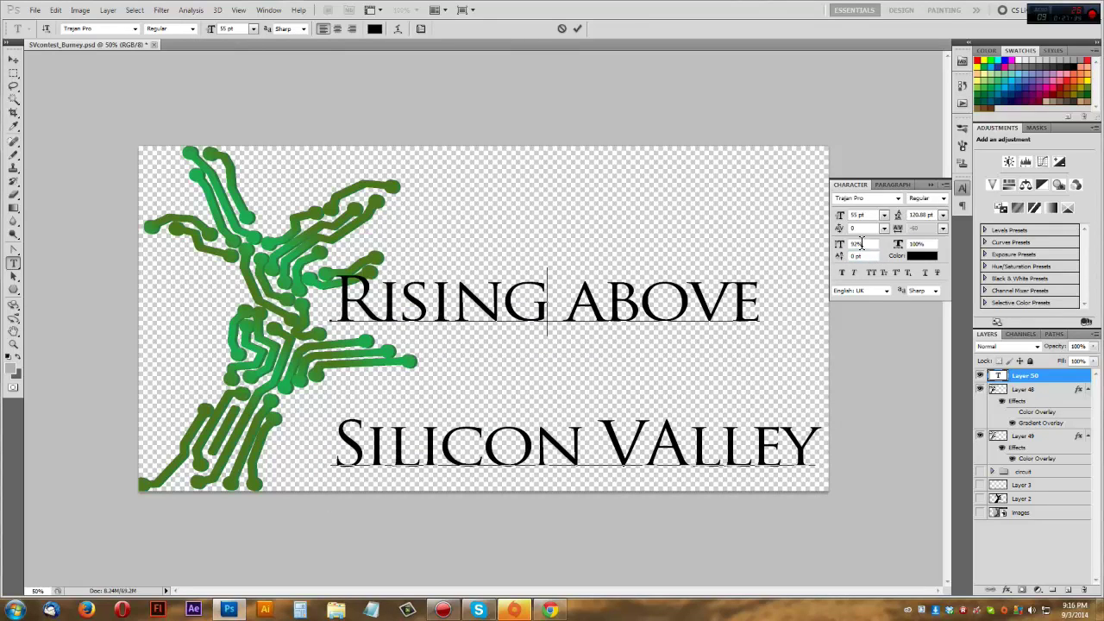
pyautogui.hotkey('ctrl', 'a')
pyautogui.scroll(-13, 930, 216)
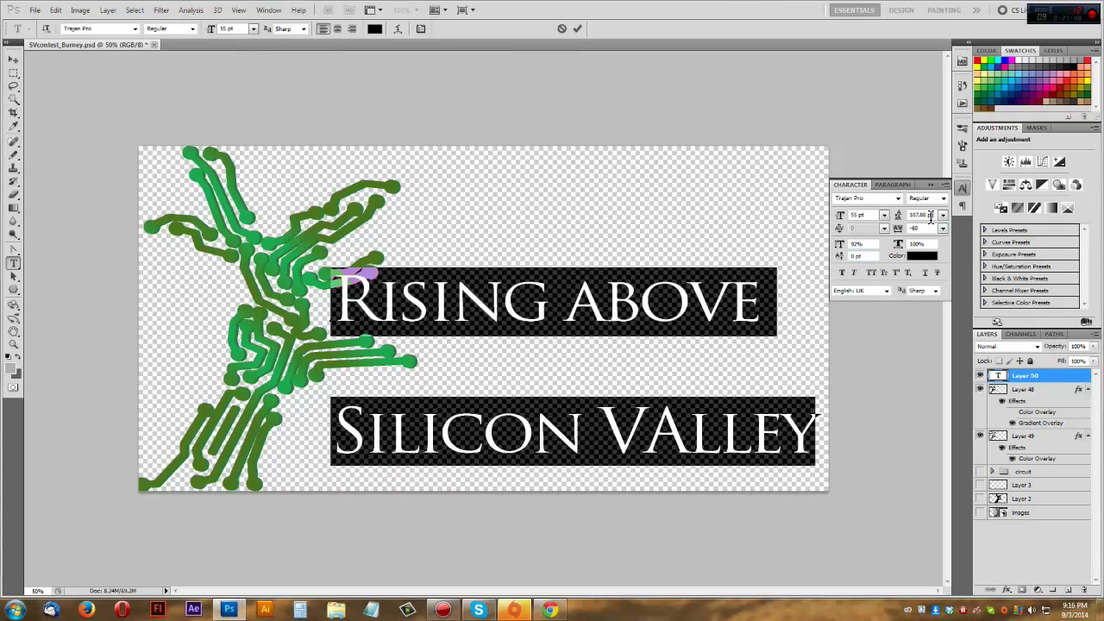
pyautogui.scroll(-8, 930, 216)
pyautogui.scroll(-8, 930, 216)
pyautogui.scroll(-8, 930, 215)
pyautogui.scroll(-8, 929, 215)
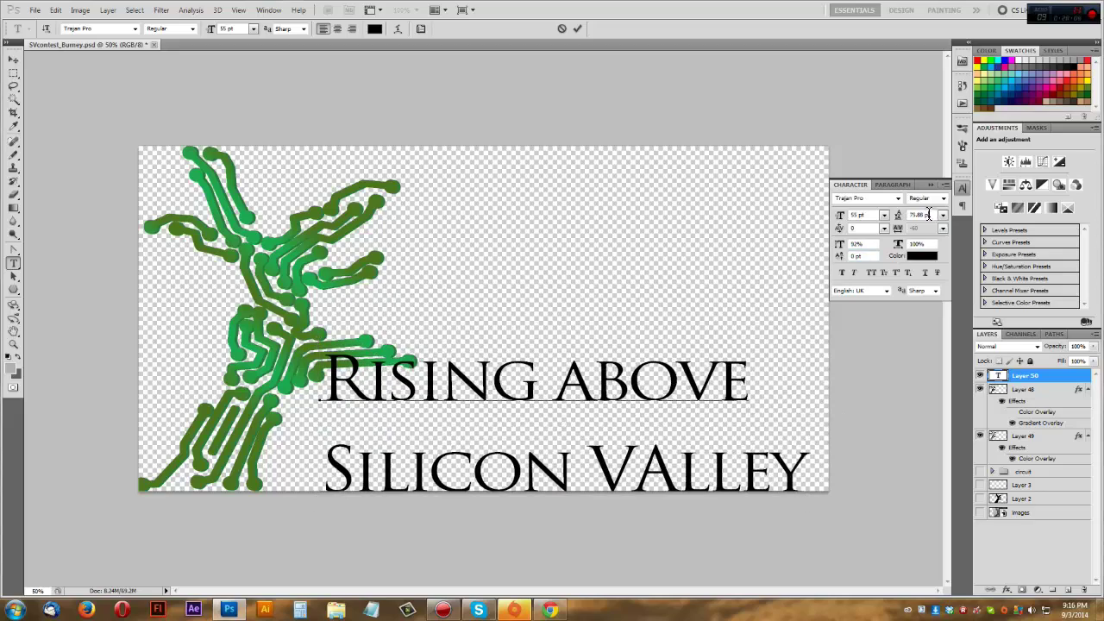
pyautogui.scroll(-6, 930, 216)
pyautogui.scroll(-6, 929, 216)
# Move the title block up, centre its lines and commit it as its own layer
pyautogui.moveTo(414, 401)
pyautogui.mouseDown()
pyautogui.moveTo(477, 233)
pyautogui.moveTo(521, 266)
pyautogui.mouseUp()
pyautogui.hotkey('ctrl', 'shift', 'c')
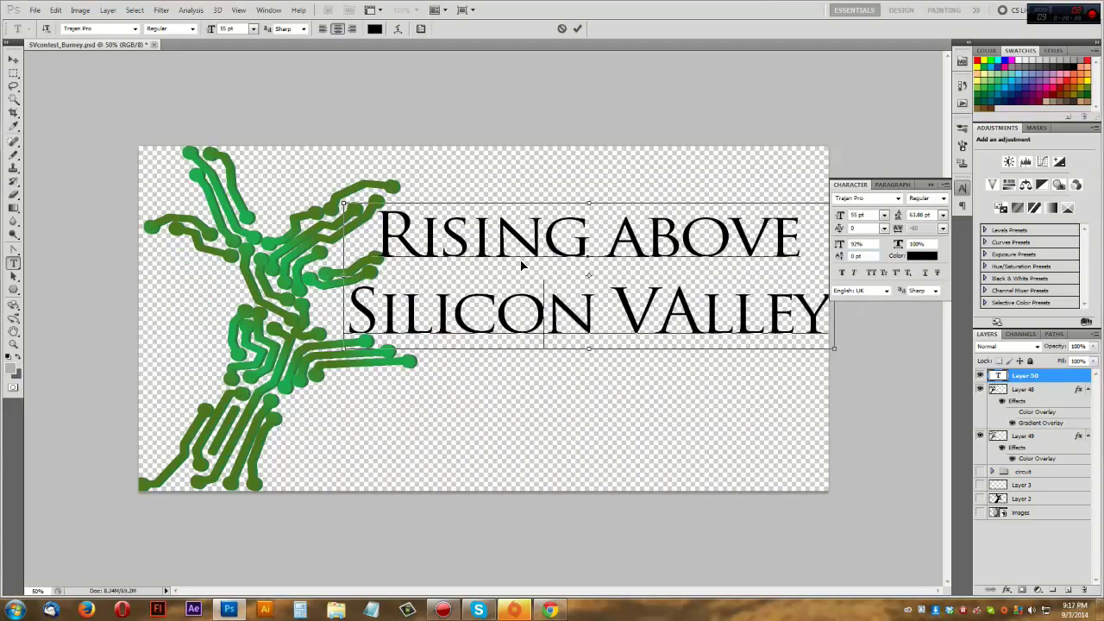
pyautogui.doubleClick(1039, 376)
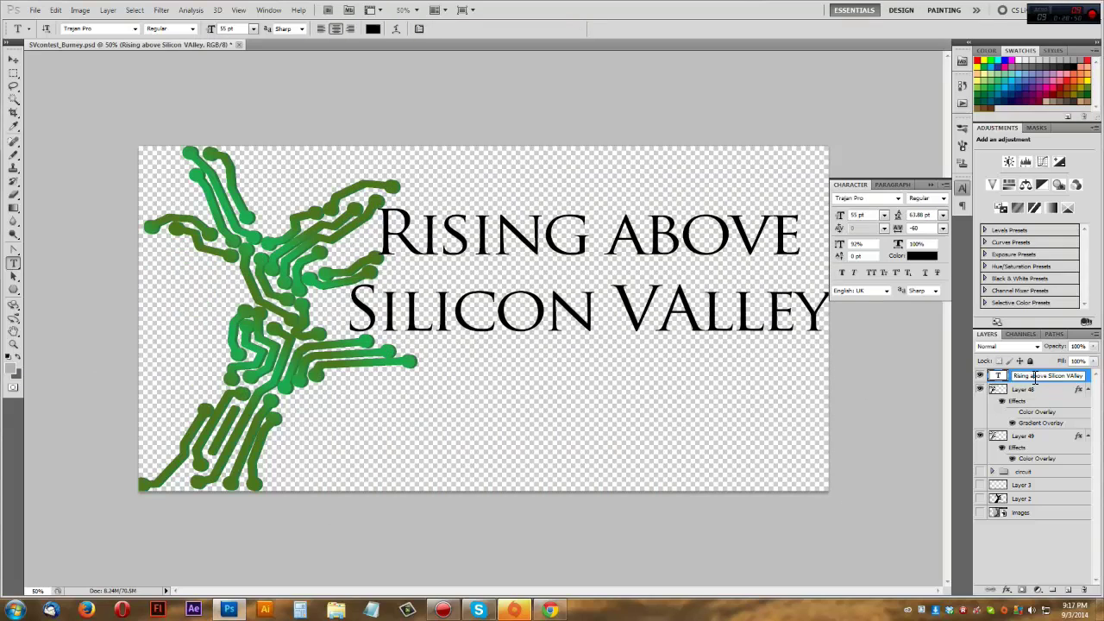
# Open the title layer's Layer Style and enable Bevel and Emboss
pyautogui.doubleClick(1089, 378)
pyautogui.click(639, 219)
pyautogui.click(656, 270)
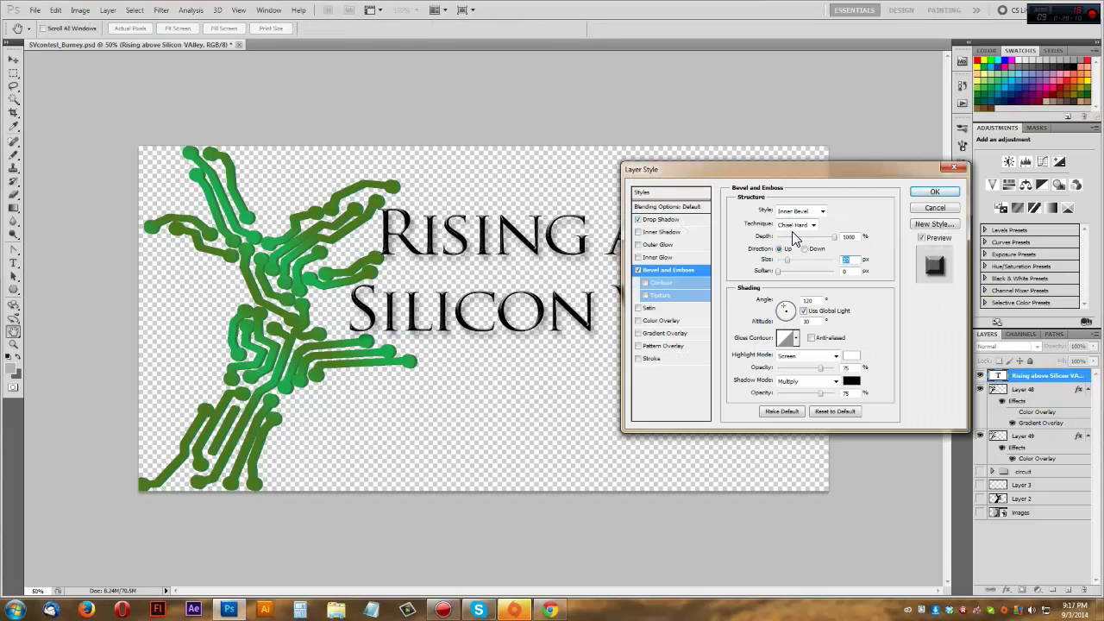
pyautogui.click(786, 337)
pyautogui.click(614, 157)
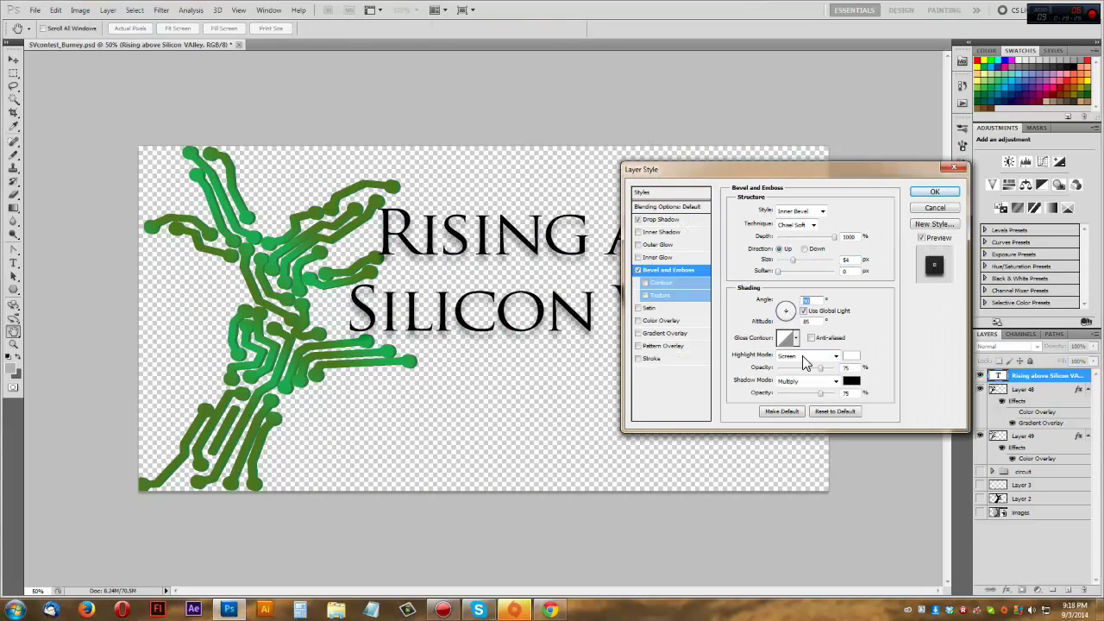
# Set the bevel's lighting angle, contour and style, and apply it with the drop shadow
pyautogui.click(786, 311)
pyautogui.click(648, 295)
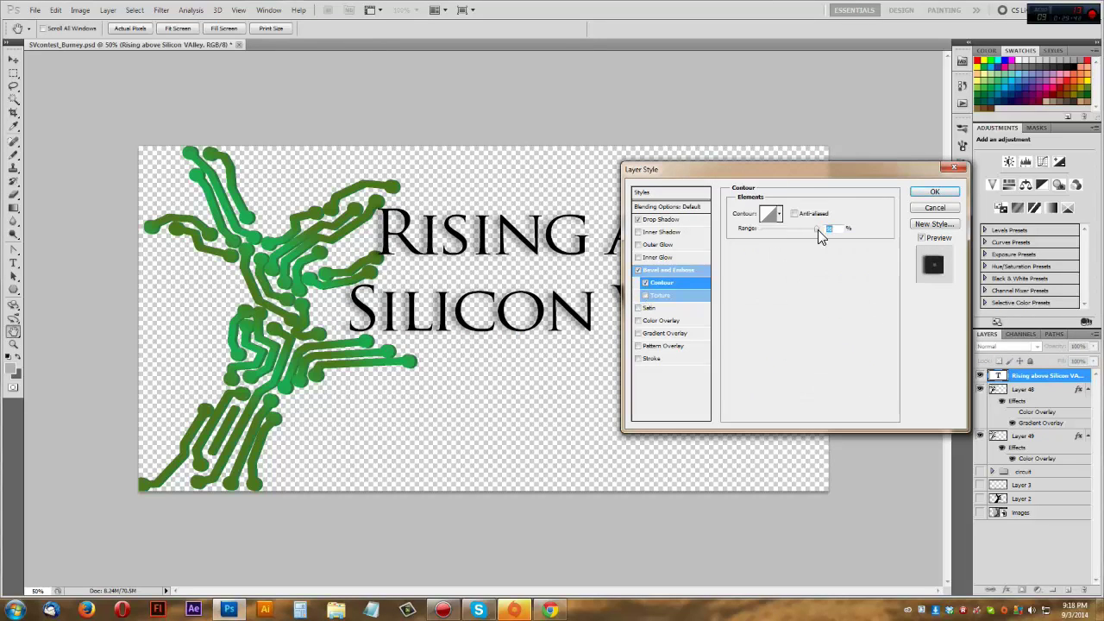
pyautogui.click(646, 283)
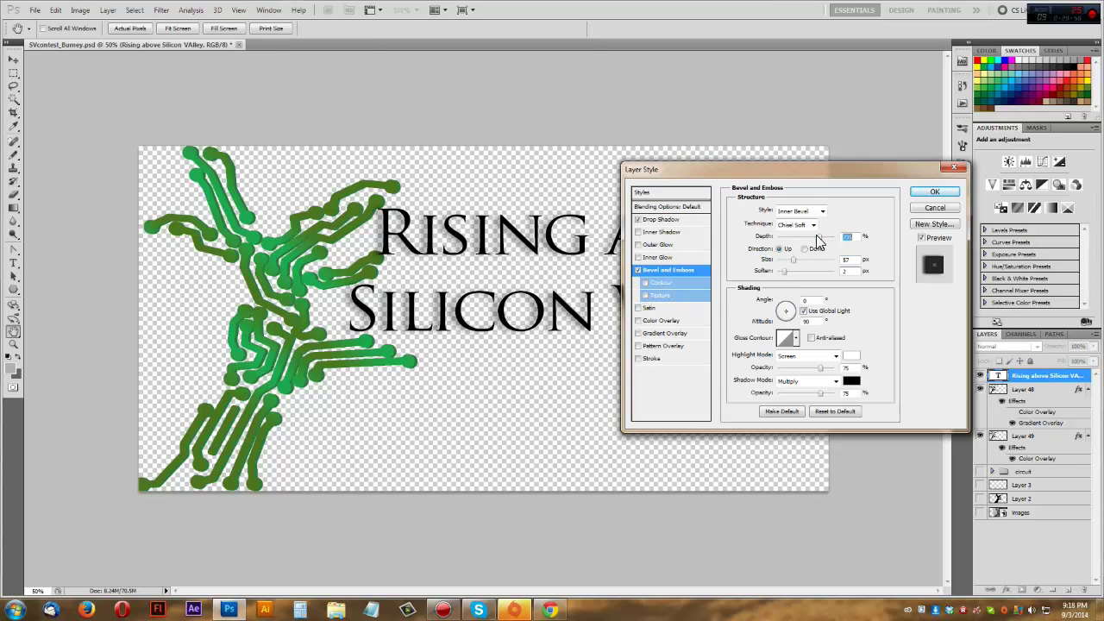
pyautogui.click(800, 219)
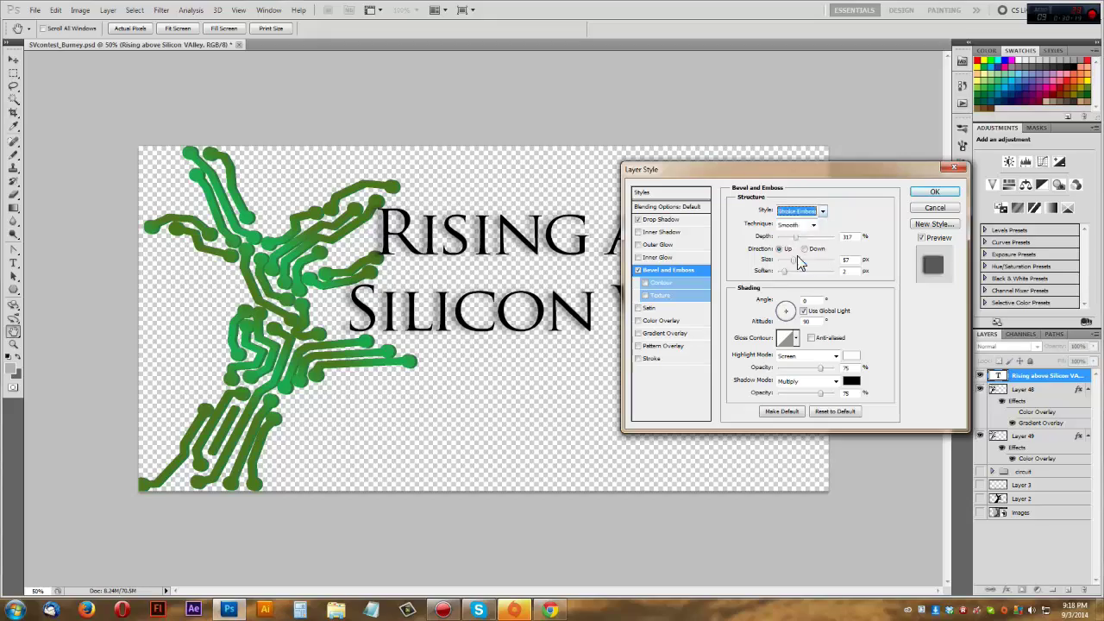
pyautogui.click(934, 191)
pyautogui.press('g')
pyautogui.click(815, 323)
# Recolour the title text white
pyautogui.press('Return')
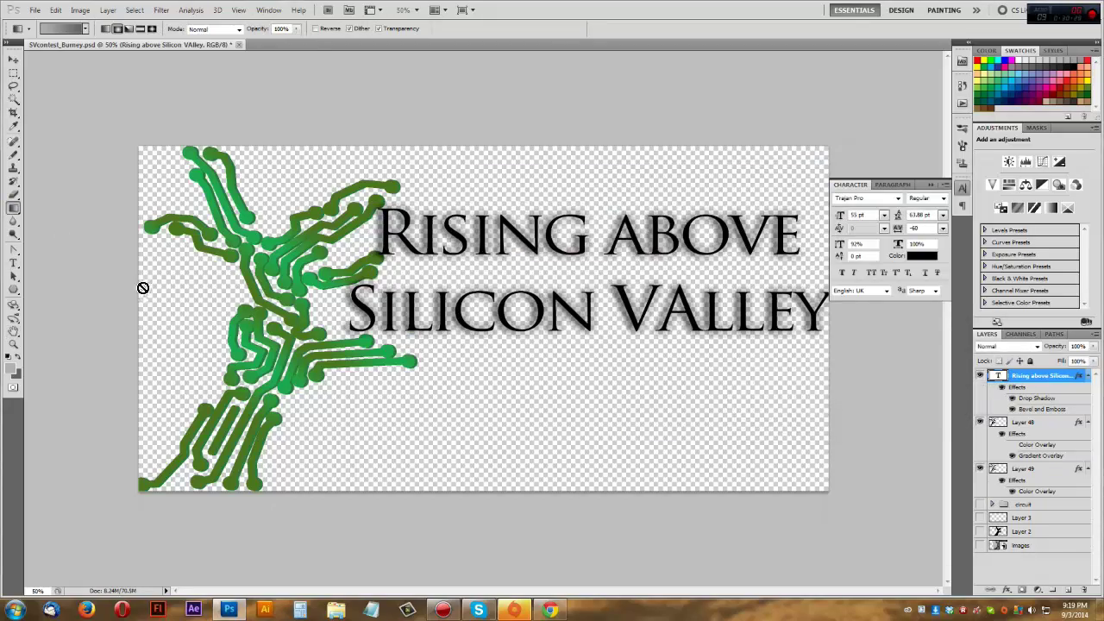
pyautogui.hotkey('ctrl', 'alt', '0')
pyautogui.press('t')
pyautogui.hotkey('ctrl', '-')
pyautogui.doubleClick(999, 375)
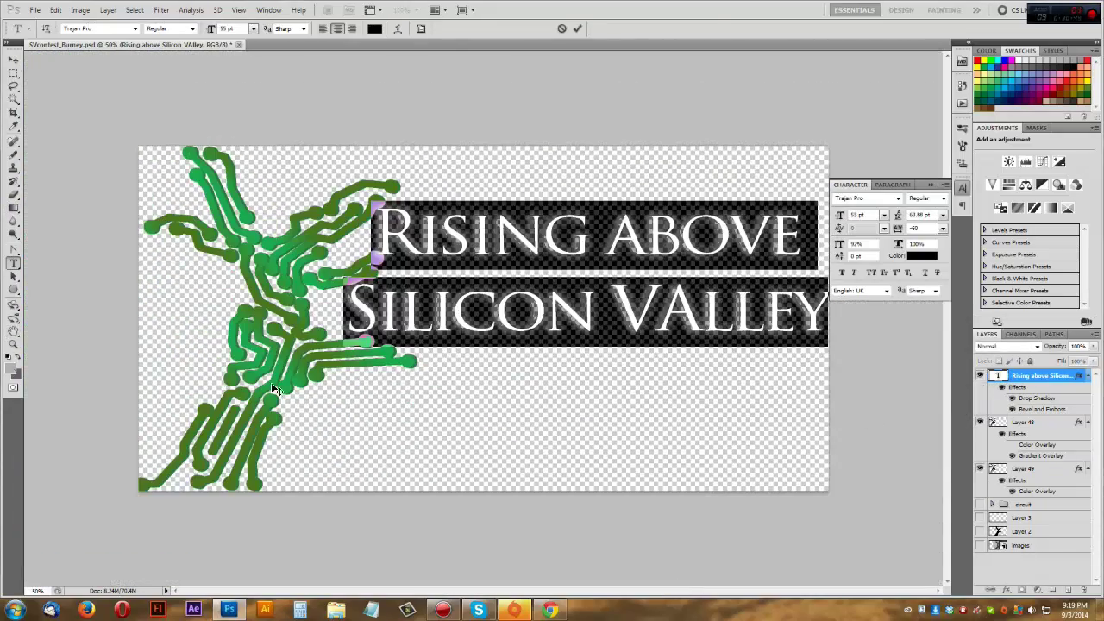
pyautogui.click(374, 29)
pyautogui.click(828, 308)
pyautogui.click(1007, 281)
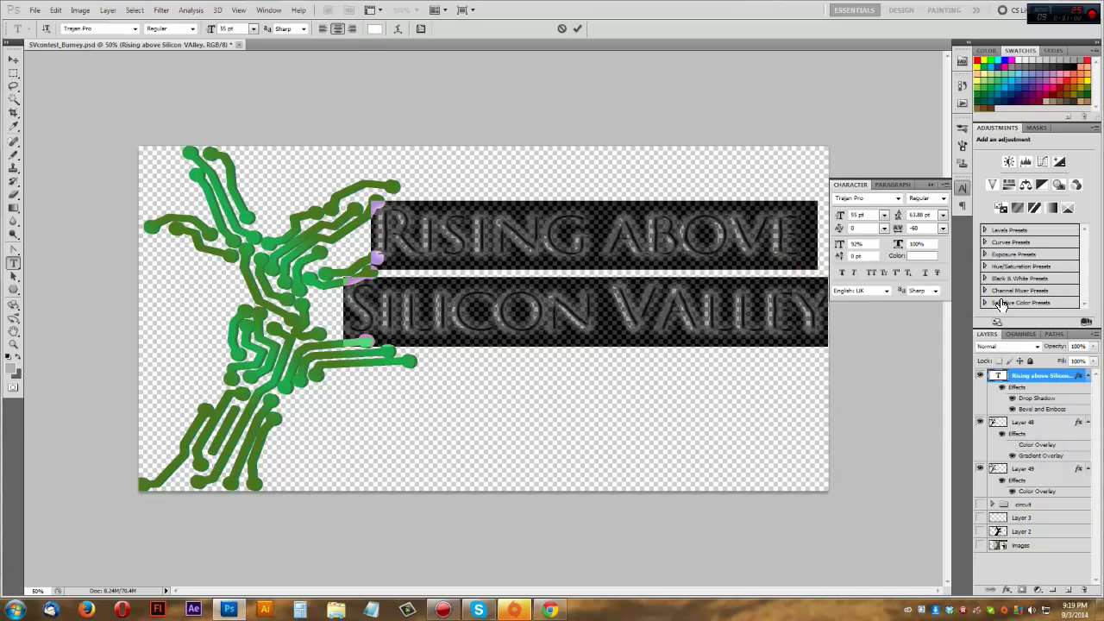
# Move the new layer beneath all others and fill it with black
pyautogui.moveTo(1025, 376)
pyautogui.mouseDown()
pyautogui.moveTo(1010, 509)
pyautogui.moveTo(1018, 559)
pyautogui.mouseUp()
pyautogui.press('g')
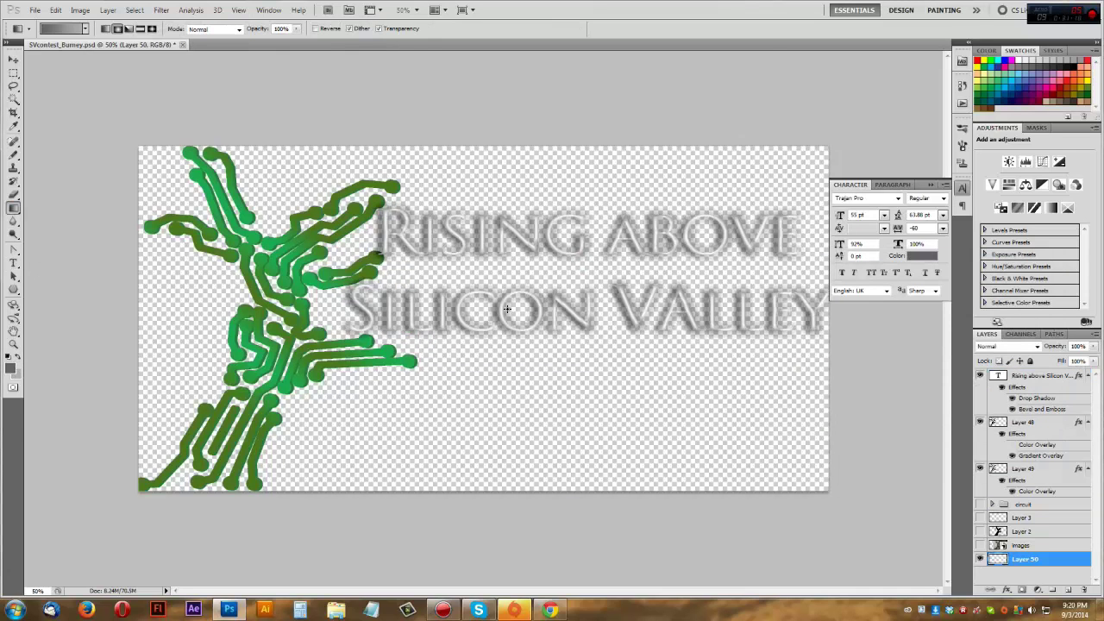
pyautogui.click(10, 369)
pyautogui.press('Return')
pyautogui.hotkey('alt', 'BackSpace')
pyautogui.hotkey('ctrl', '-')
pyautogui.click(1035, 375)
# Shrink the title slightly with Free Transform and move it lower
pyautogui.hotkey('ctrl', 't')
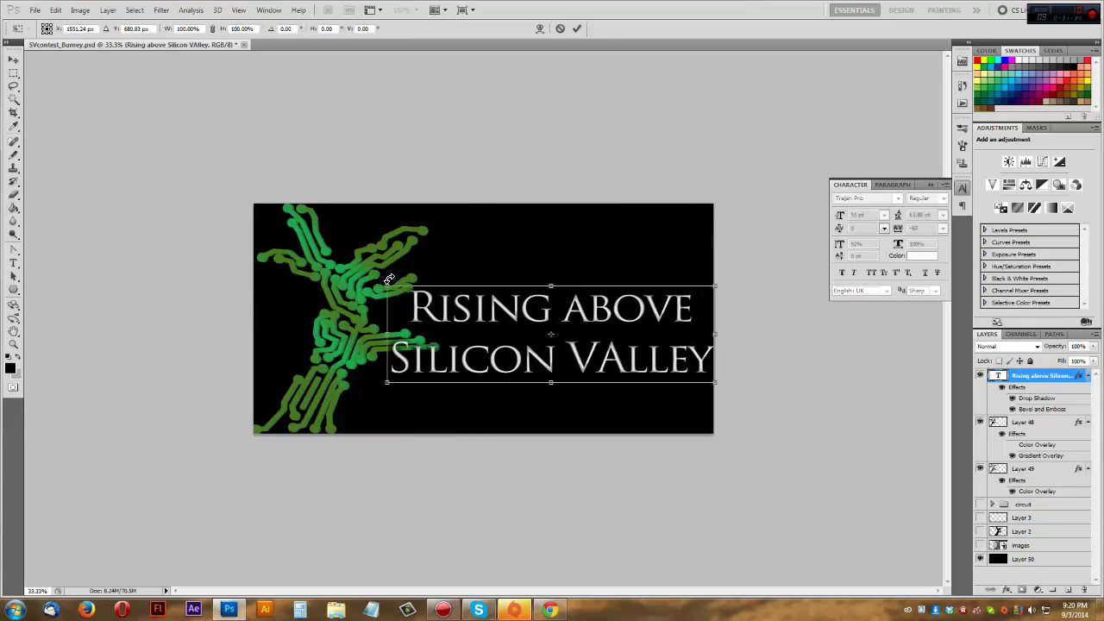
pyautogui.moveTo(715, 286); pyautogui.dragTo(722, 278)
pyautogui.moveTo(660, 353); pyautogui.dragTo(627, 403)
pyautogui.press('Return')
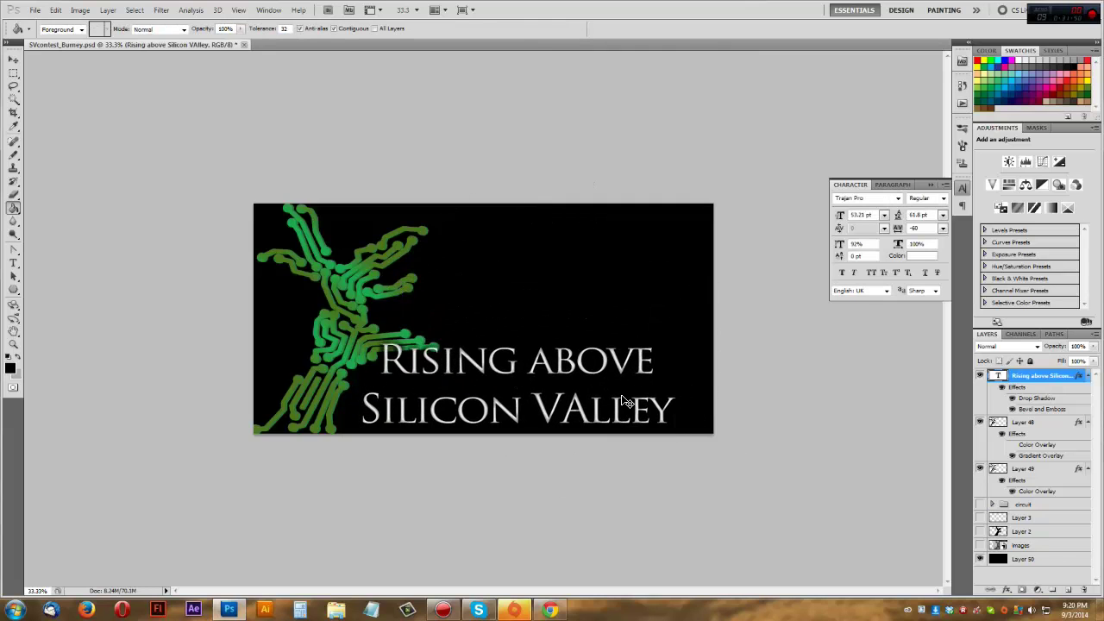
pyautogui.hotkey('ctrl', '+')
pyautogui.hotkey('ctrl', '-')
pyautogui.hotkey('ctrl', '-')
# Select all the title text and reduce its font size
pyautogui.press('t')
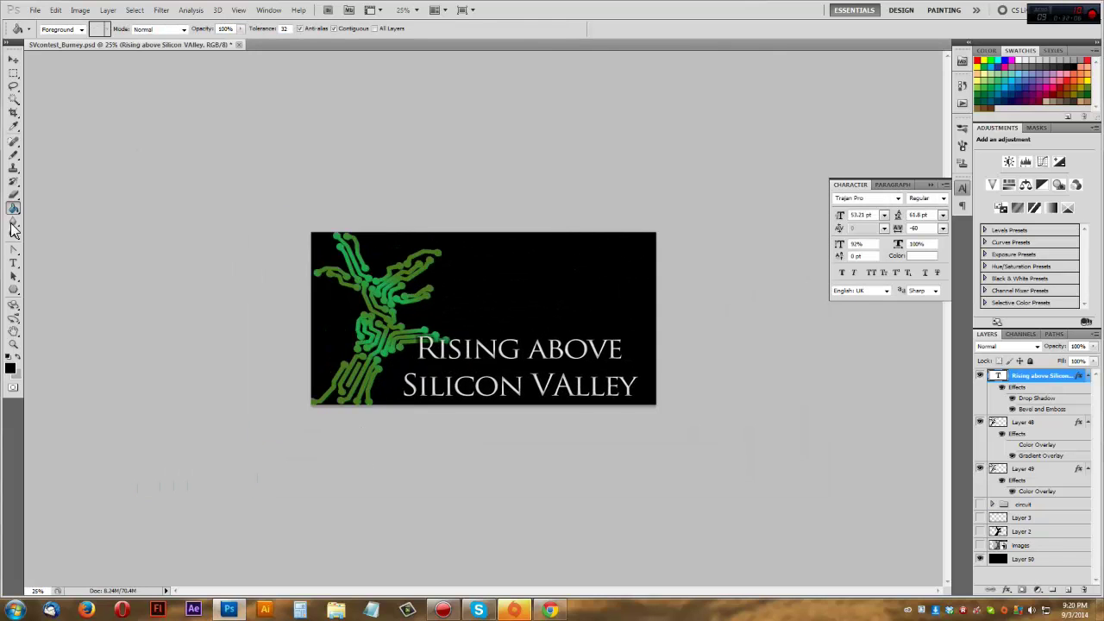
pyautogui.click(406, 388)
pyautogui.hotkey('ctrl', 'a')
pyautogui.hotkey('ctrl', 'shift', ',')
pyautogui.hotkey('ctrl', 'shift', ',')
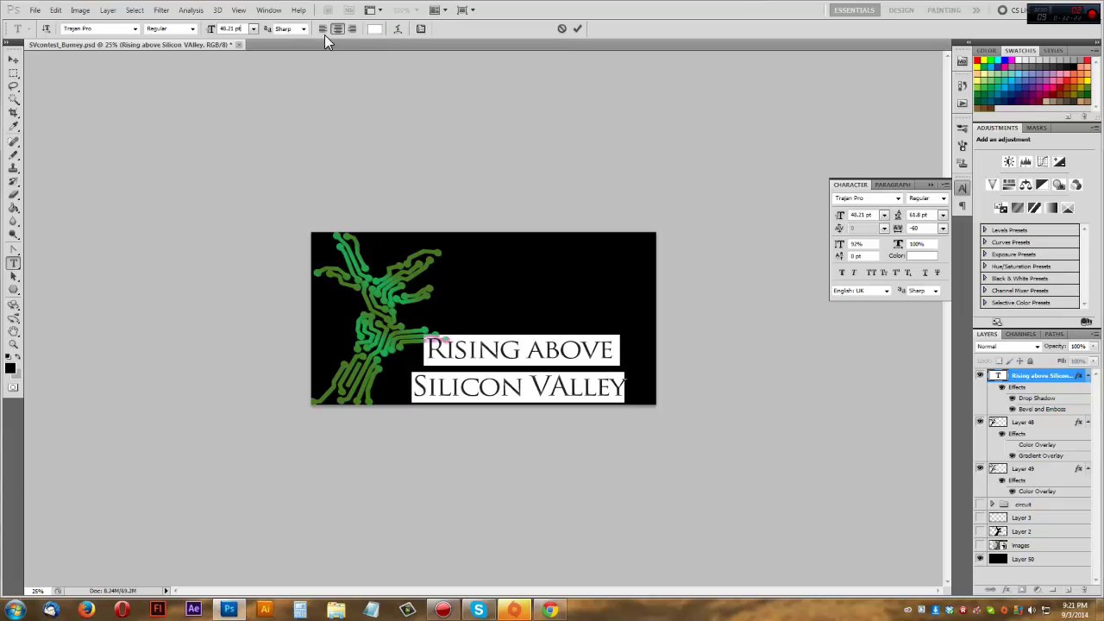
# Left-align the title lines and move the title to the upper right
pyautogui.click(322, 28)
pyautogui.click(449, 345)
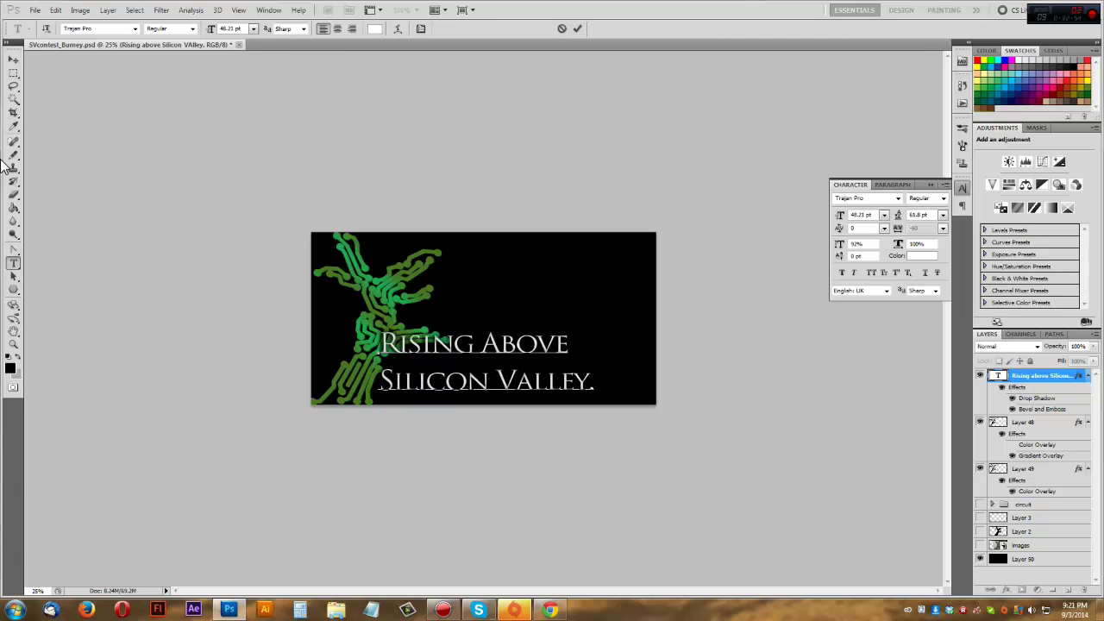
pyautogui.click(13, 73)
pyautogui.moveTo(652, 410); pyautogui.dragTo(717, 341)
# Toggle the black background, expand the circuit group, and reselect the title's second line
pyautogui.click(980, 531)
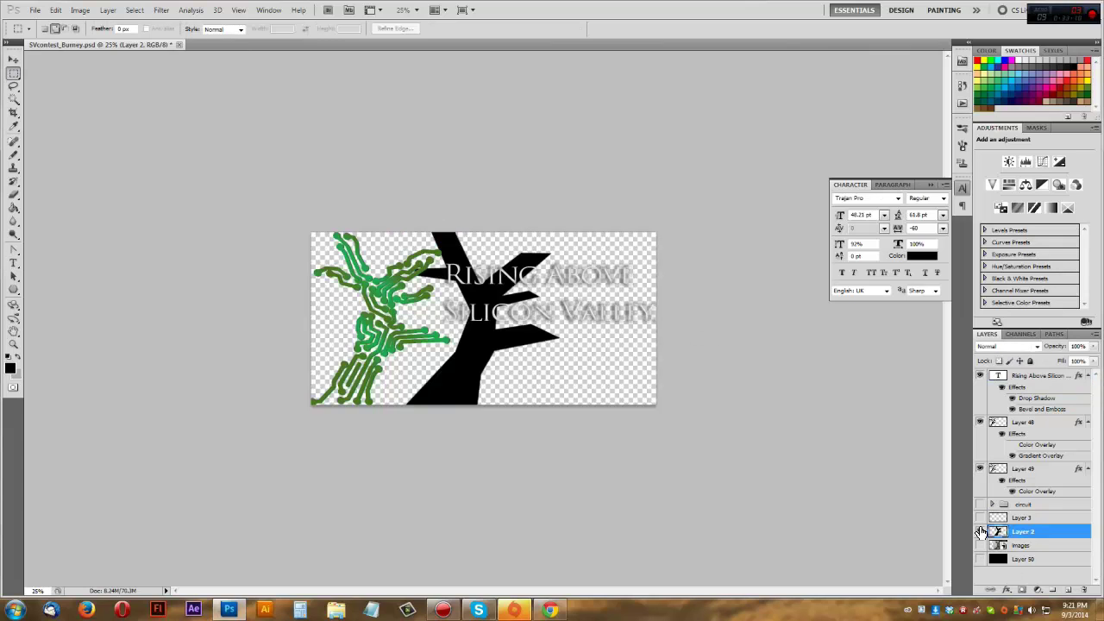
pyautogui.click(992, 504)
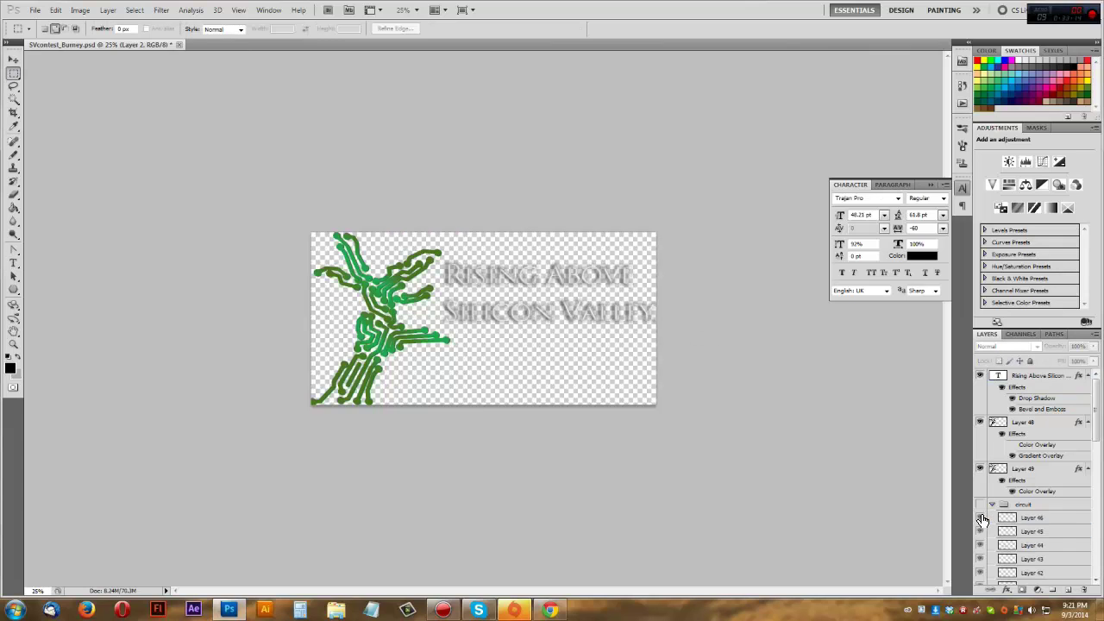
pyautogui.click(619, 291)
pyautogui.hotkey('shift', 'Home')
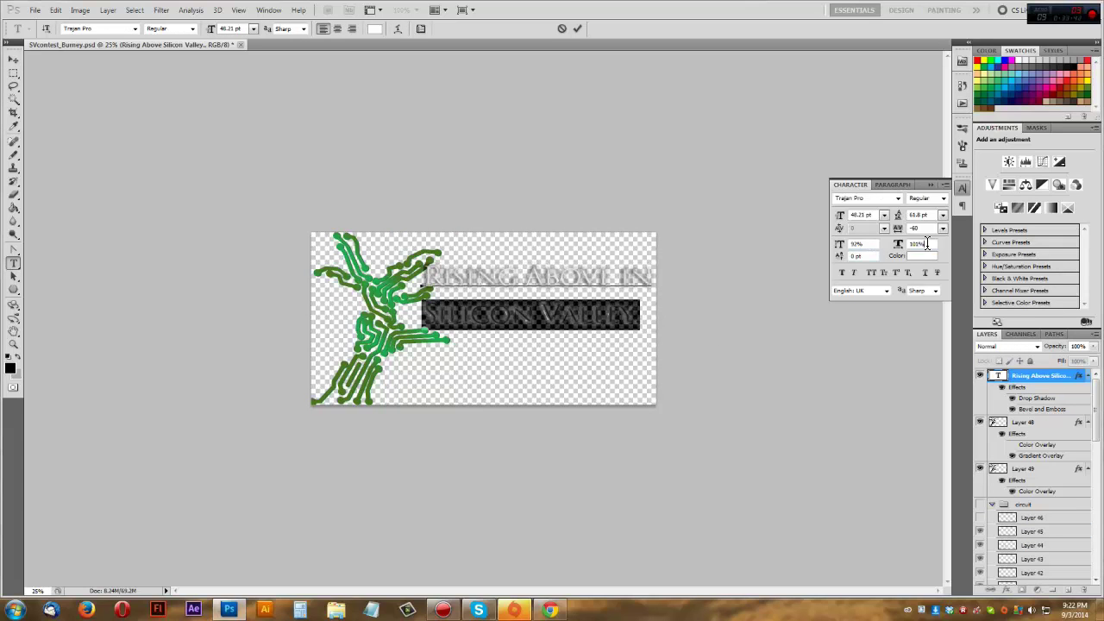
pyautogui.hotkey('ctrl', '+')
# Turn on rulers and drag two guides out around the title area
pyautogui.click(239, 11)
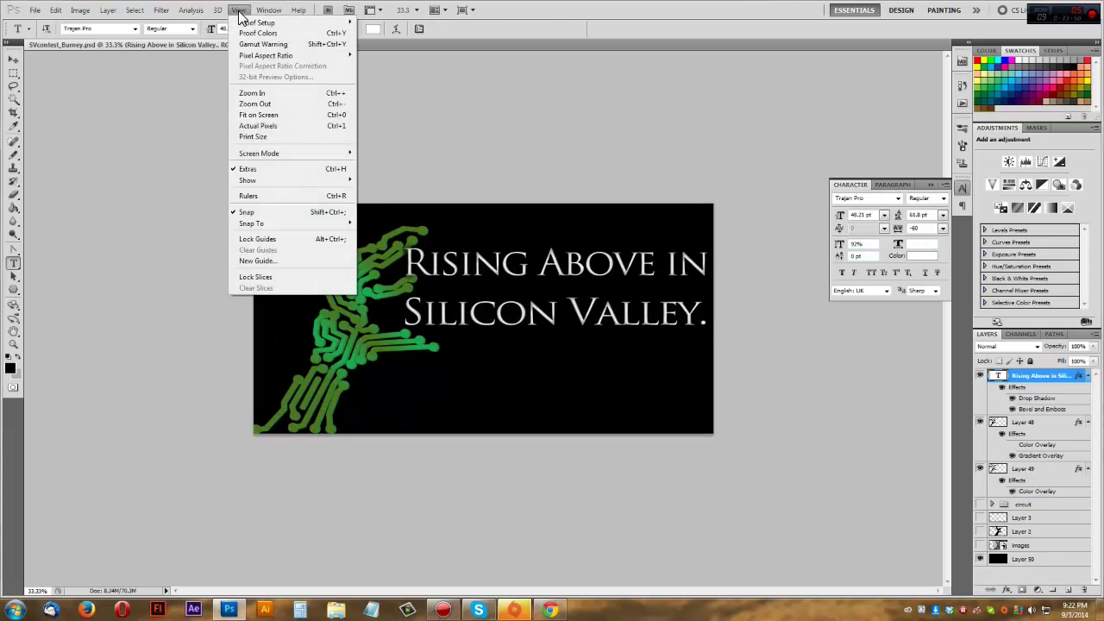
pyautogui.click(249, 196)
pyautogui.moveTo(30, 287); pyautogui.dragTo(414, 288)
pyautogui.moveTo(30, 188); pyautogui.dragTo(710, 188)
pyautogui.click(770, 384)
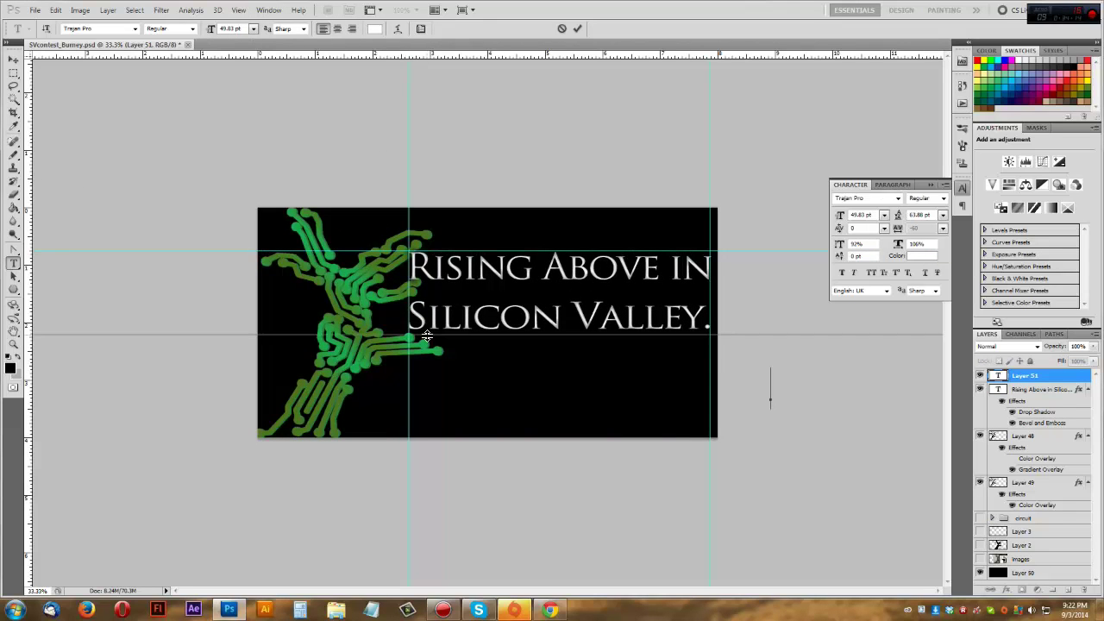
pyautogui.click(985, 484)
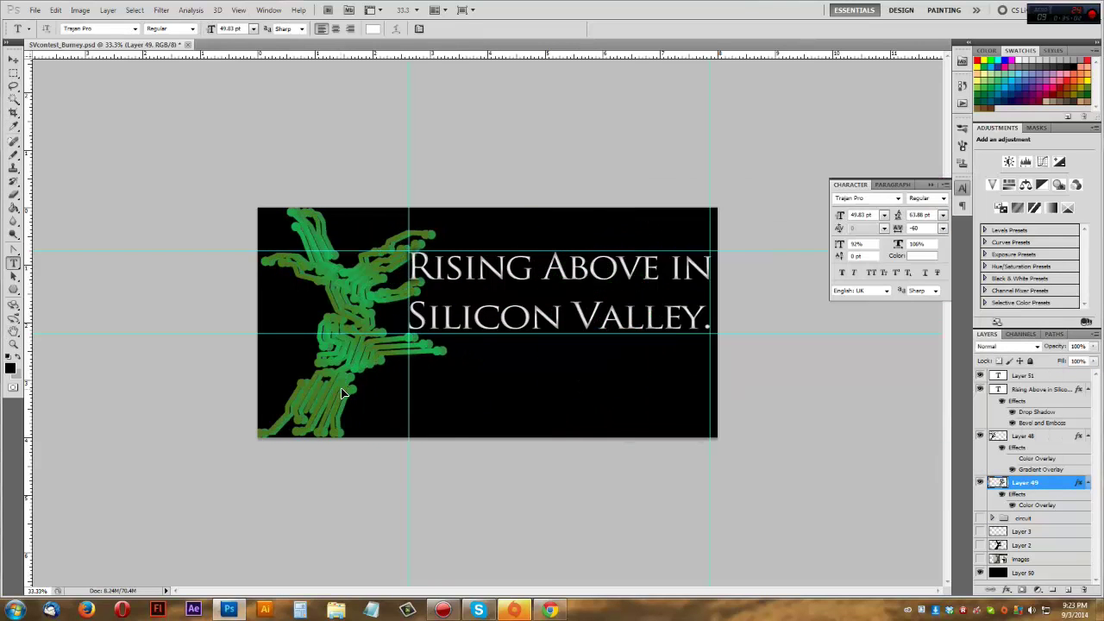
# Change Layer 49's Color Overlay colour from green to a dark olive
pyautogui.doubleClick(1037, 505)
pyautogui.click(846, 211)
pyautogui.moveTo(759, 394)
pyautogui.mouseDown()
pyautogui.moveTo(789, 387)
pyautogui.moveTo(807, 307)
pyautogui.moveTo(834, 380)
pyautogui.mouseUp()
pyautogui.moveTo(904, 379)
pyautogui.mouseDown()
pyautogui.moveTo(904, 345)
pyautogui.moveTo(904, 423)
pyautogui.mouseUp()
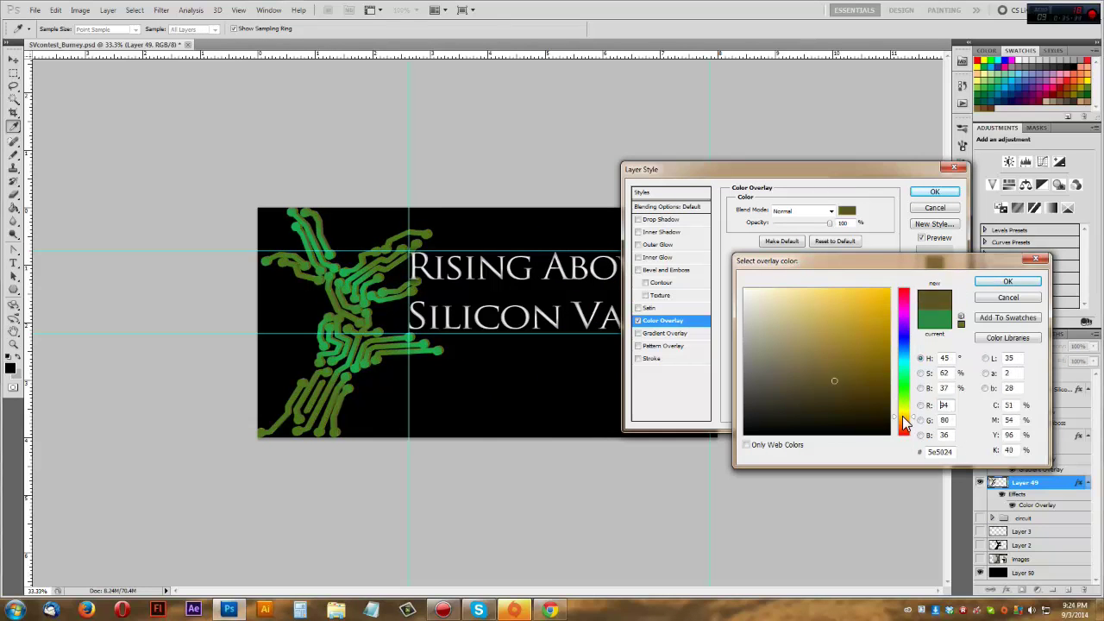
pyautogui.click(800, 367)
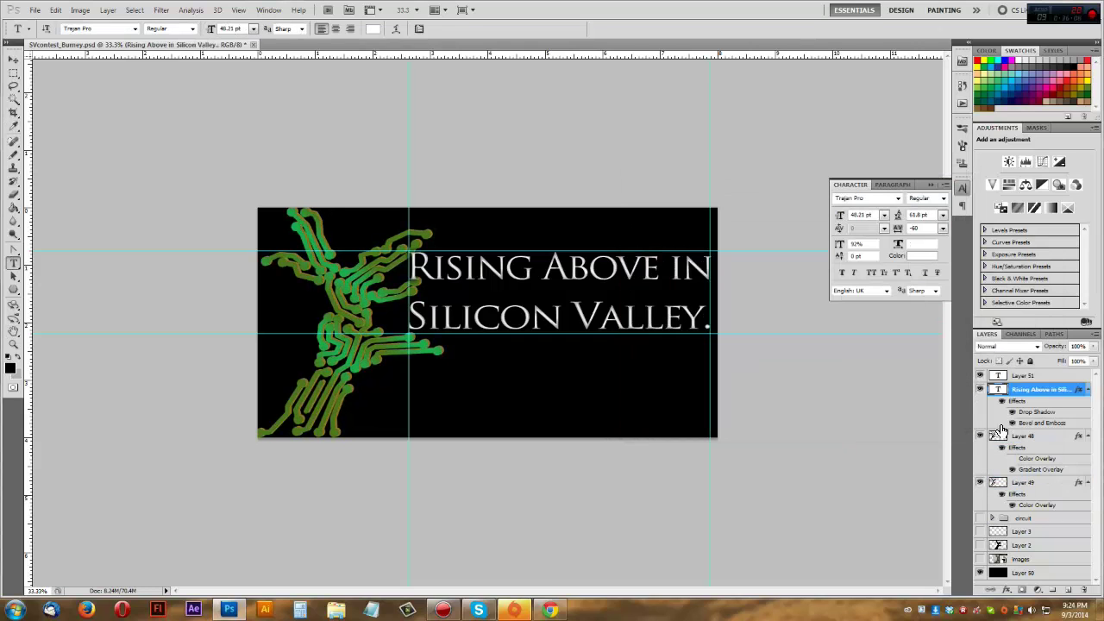
# Shift a Layer 48 Gradient Overlay colour stop leftward to blend olive and green
pyautogui.rightClick(312, 326)
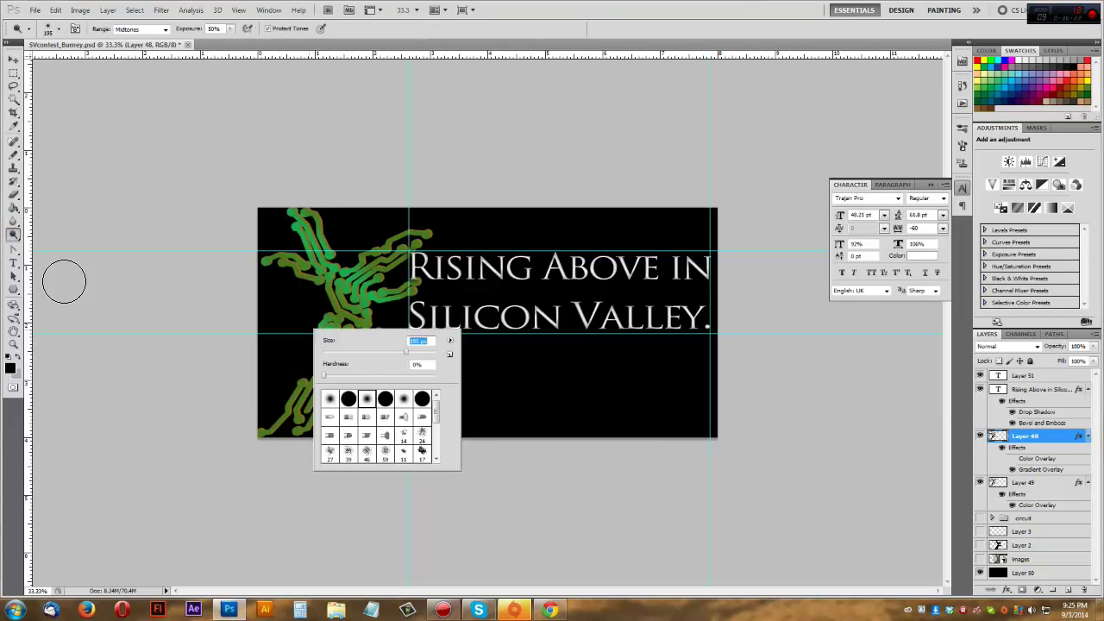
pyautogui.press('0')
pyautogui.hotkey('ctrl', '+')
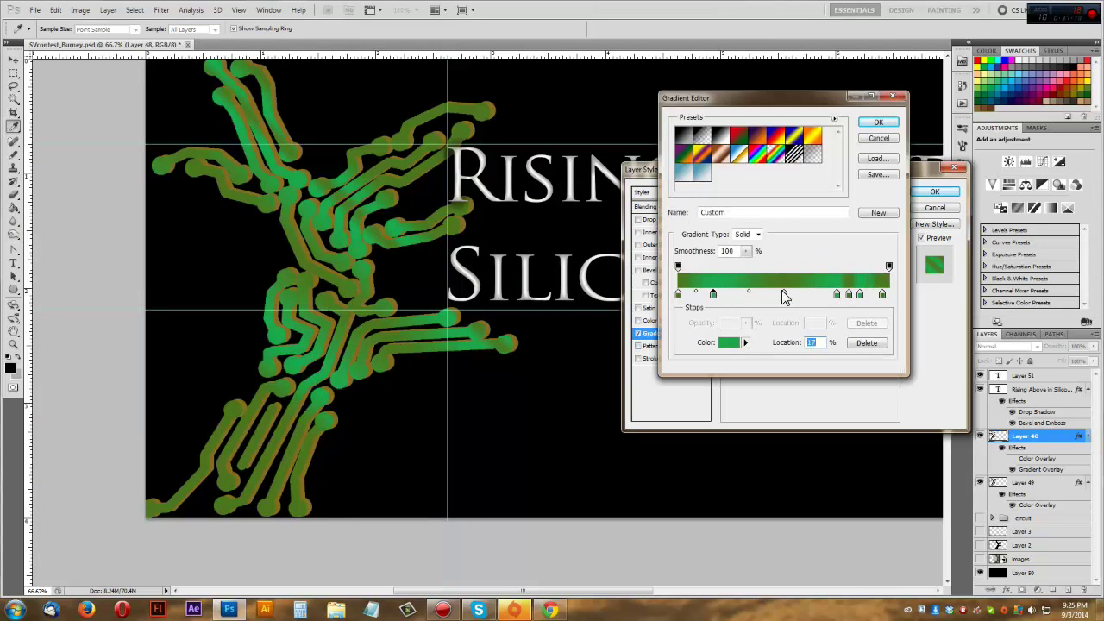
pyautogui.moveTo(798, 295); pyautogui.dragTo(752, 295)
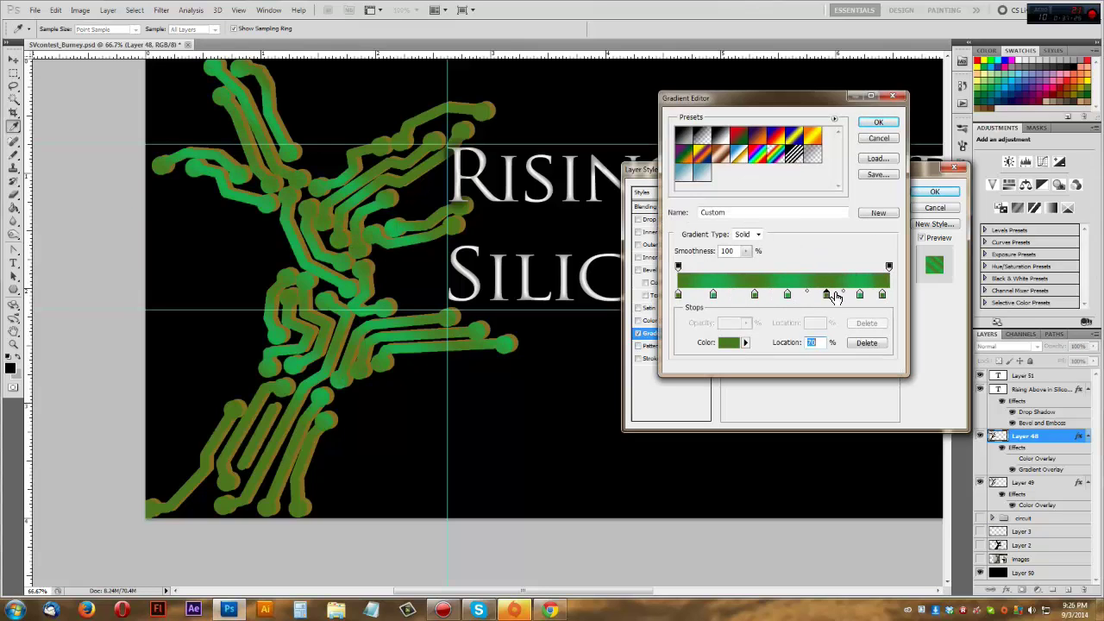
pyautogui.click(873, 135)
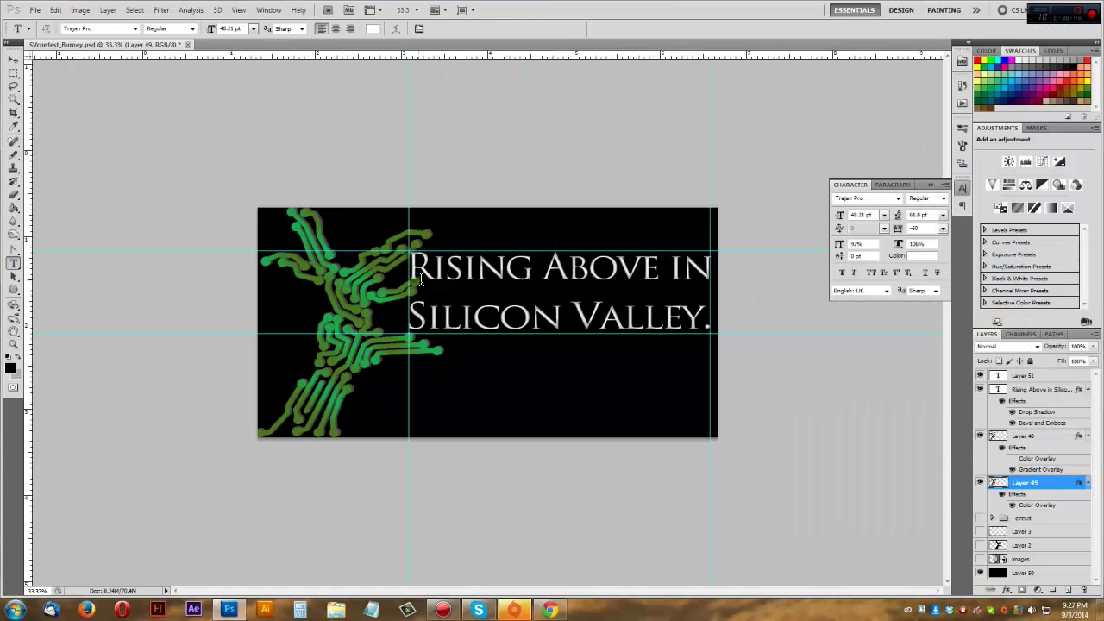
# Add quotation marks to the title, then discard them
pyautogui.click(420, 276)
pyautogui.write('"')
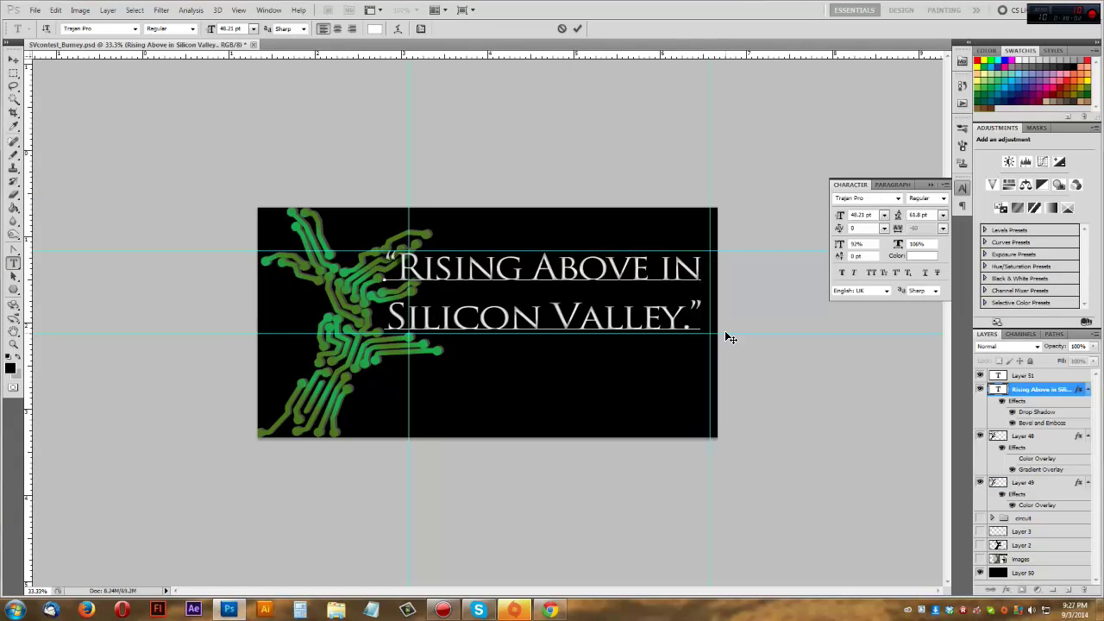
pyautogui.hotkey('ctrl', 'Return')
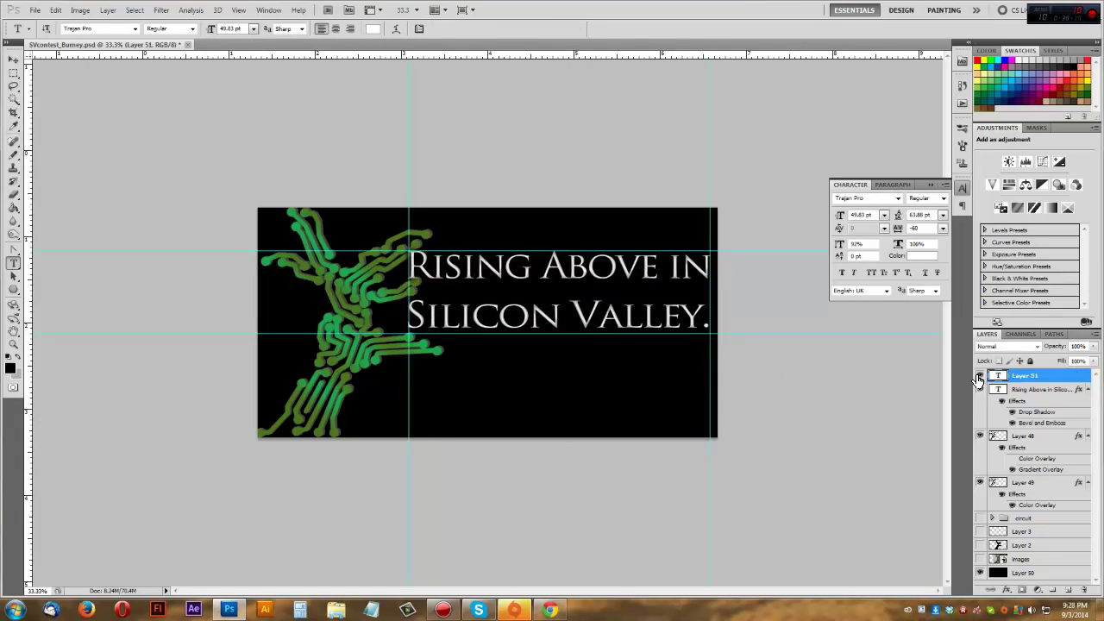